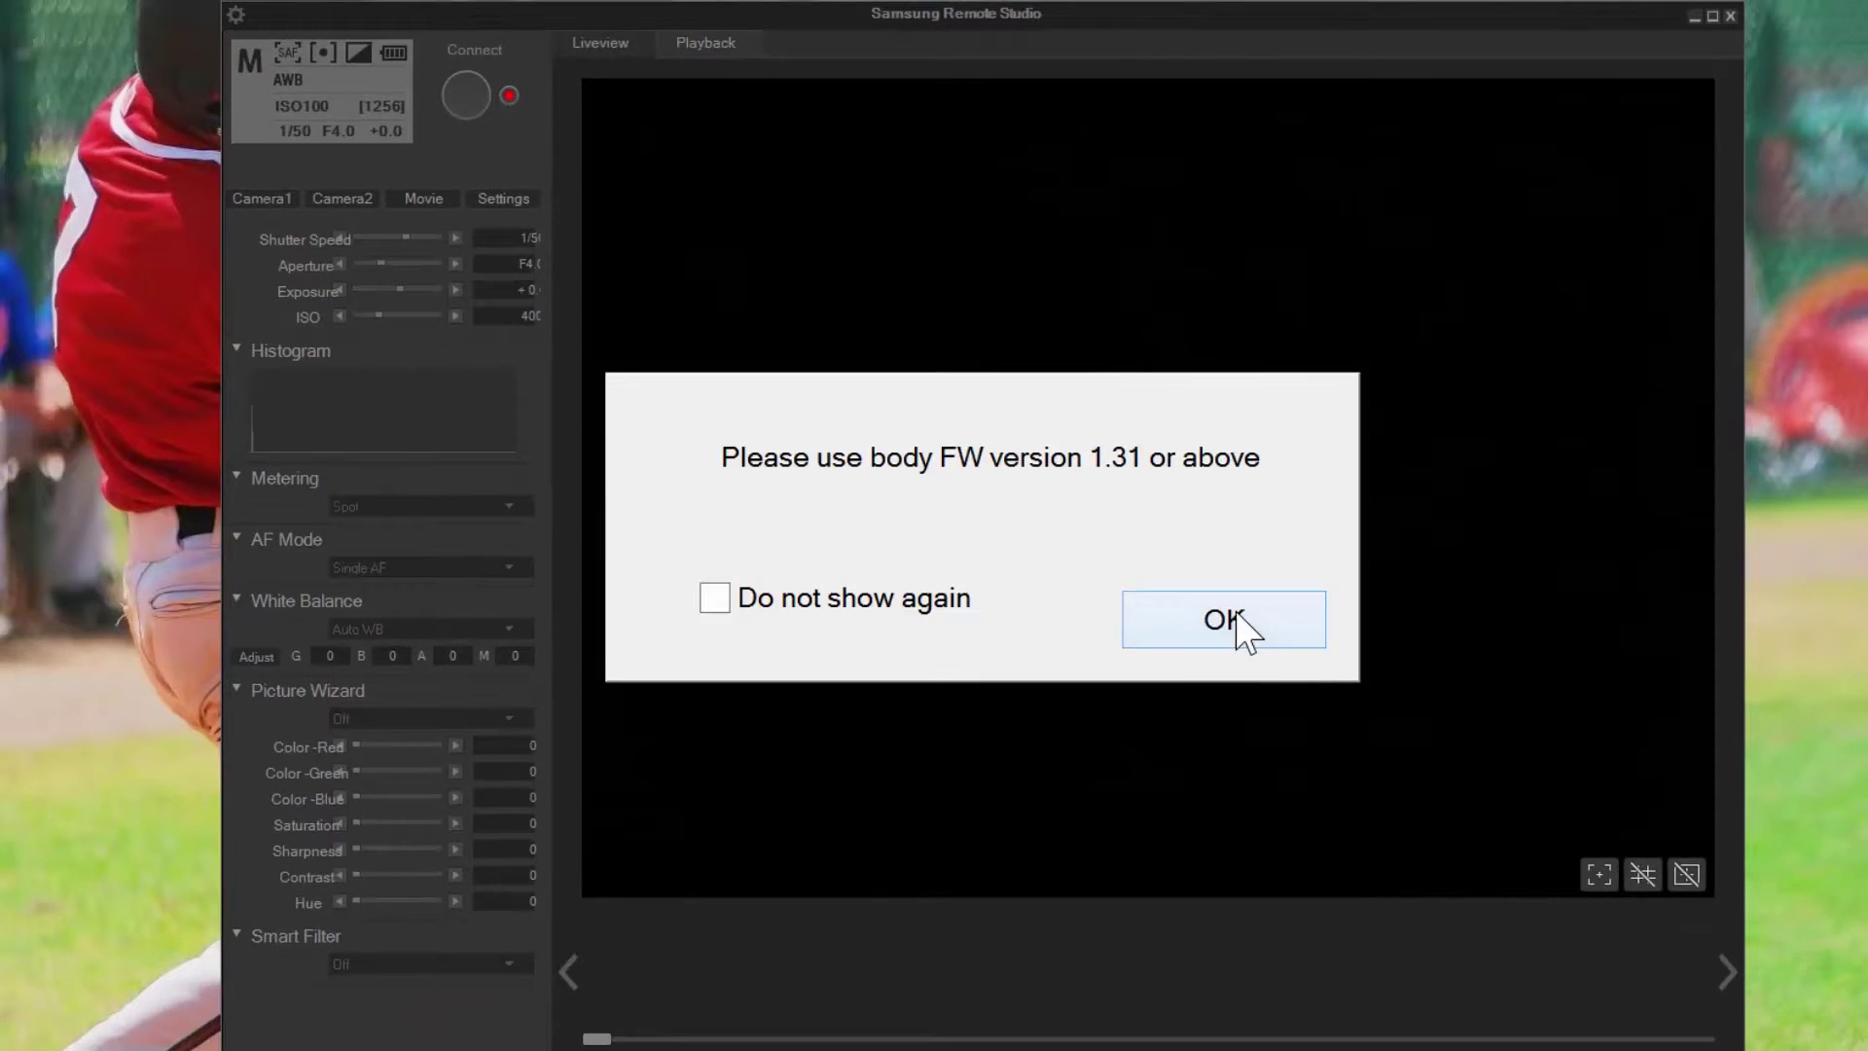
Dismiss the firmware notice and view the program's version information.
click(1238, 623)
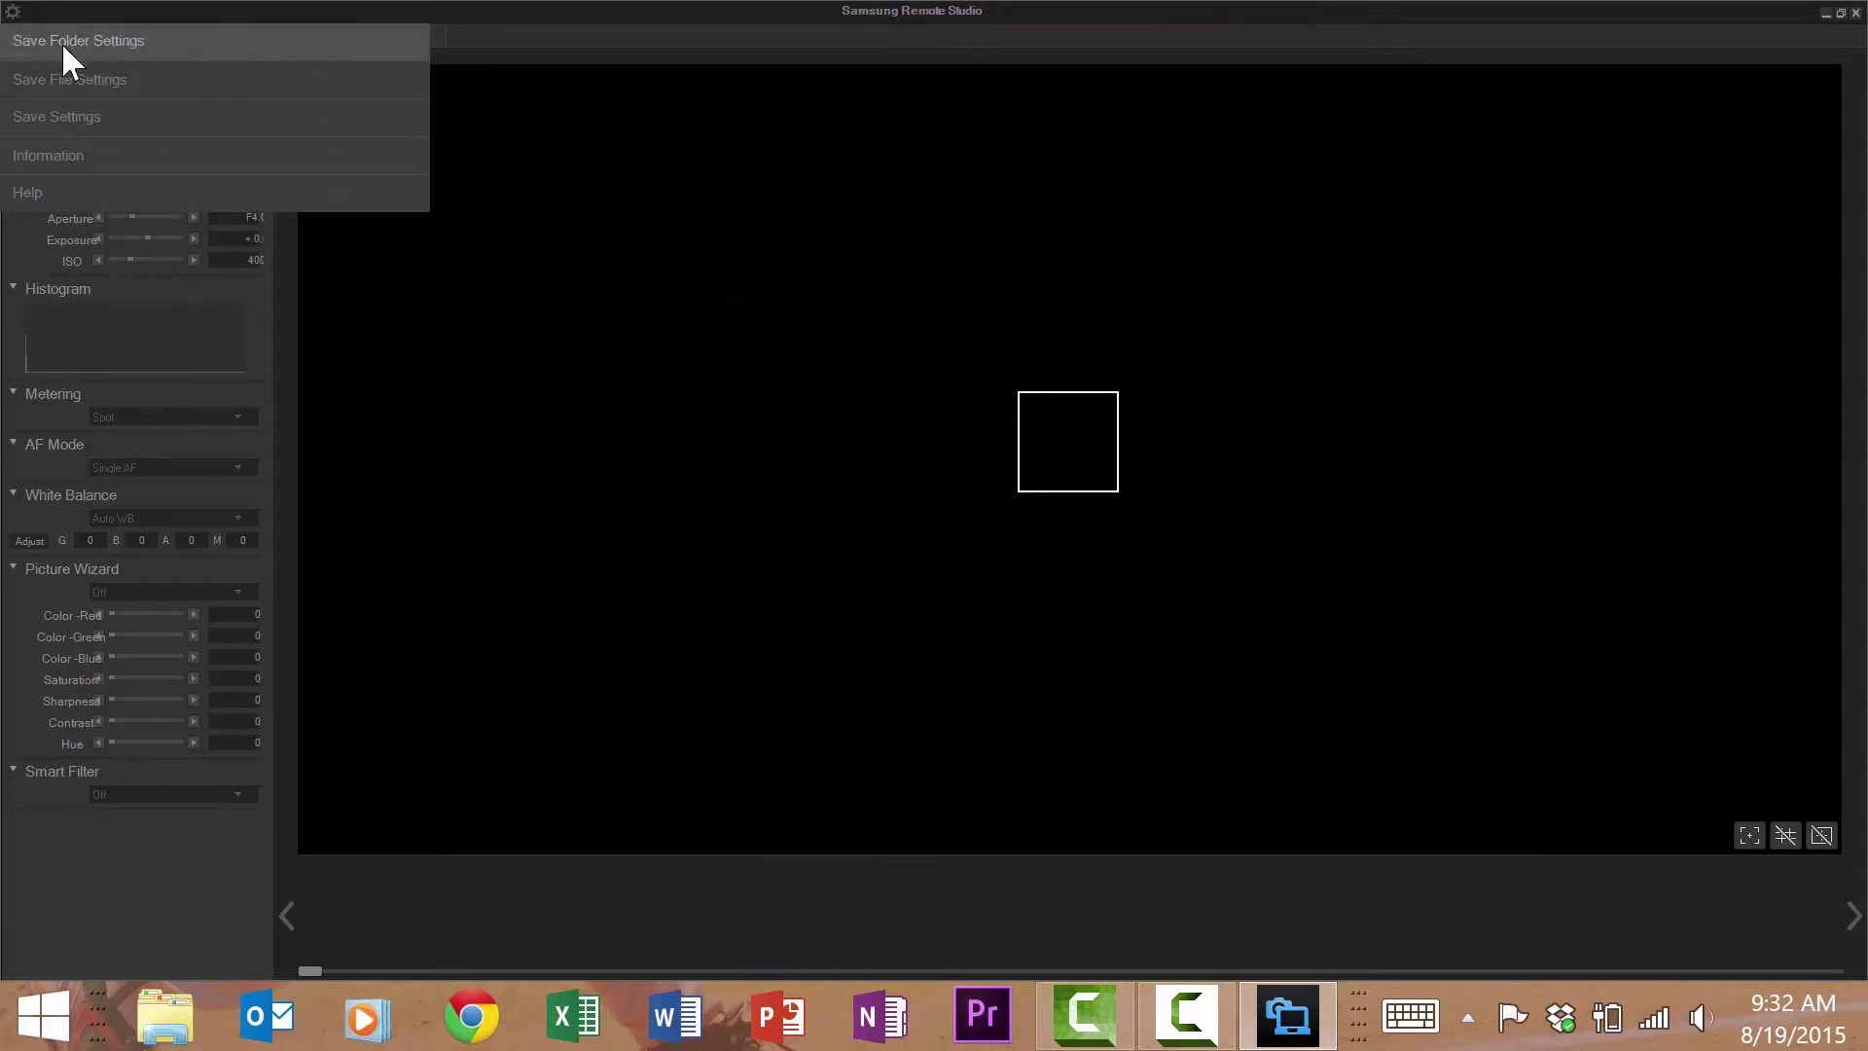
click(128, 158)
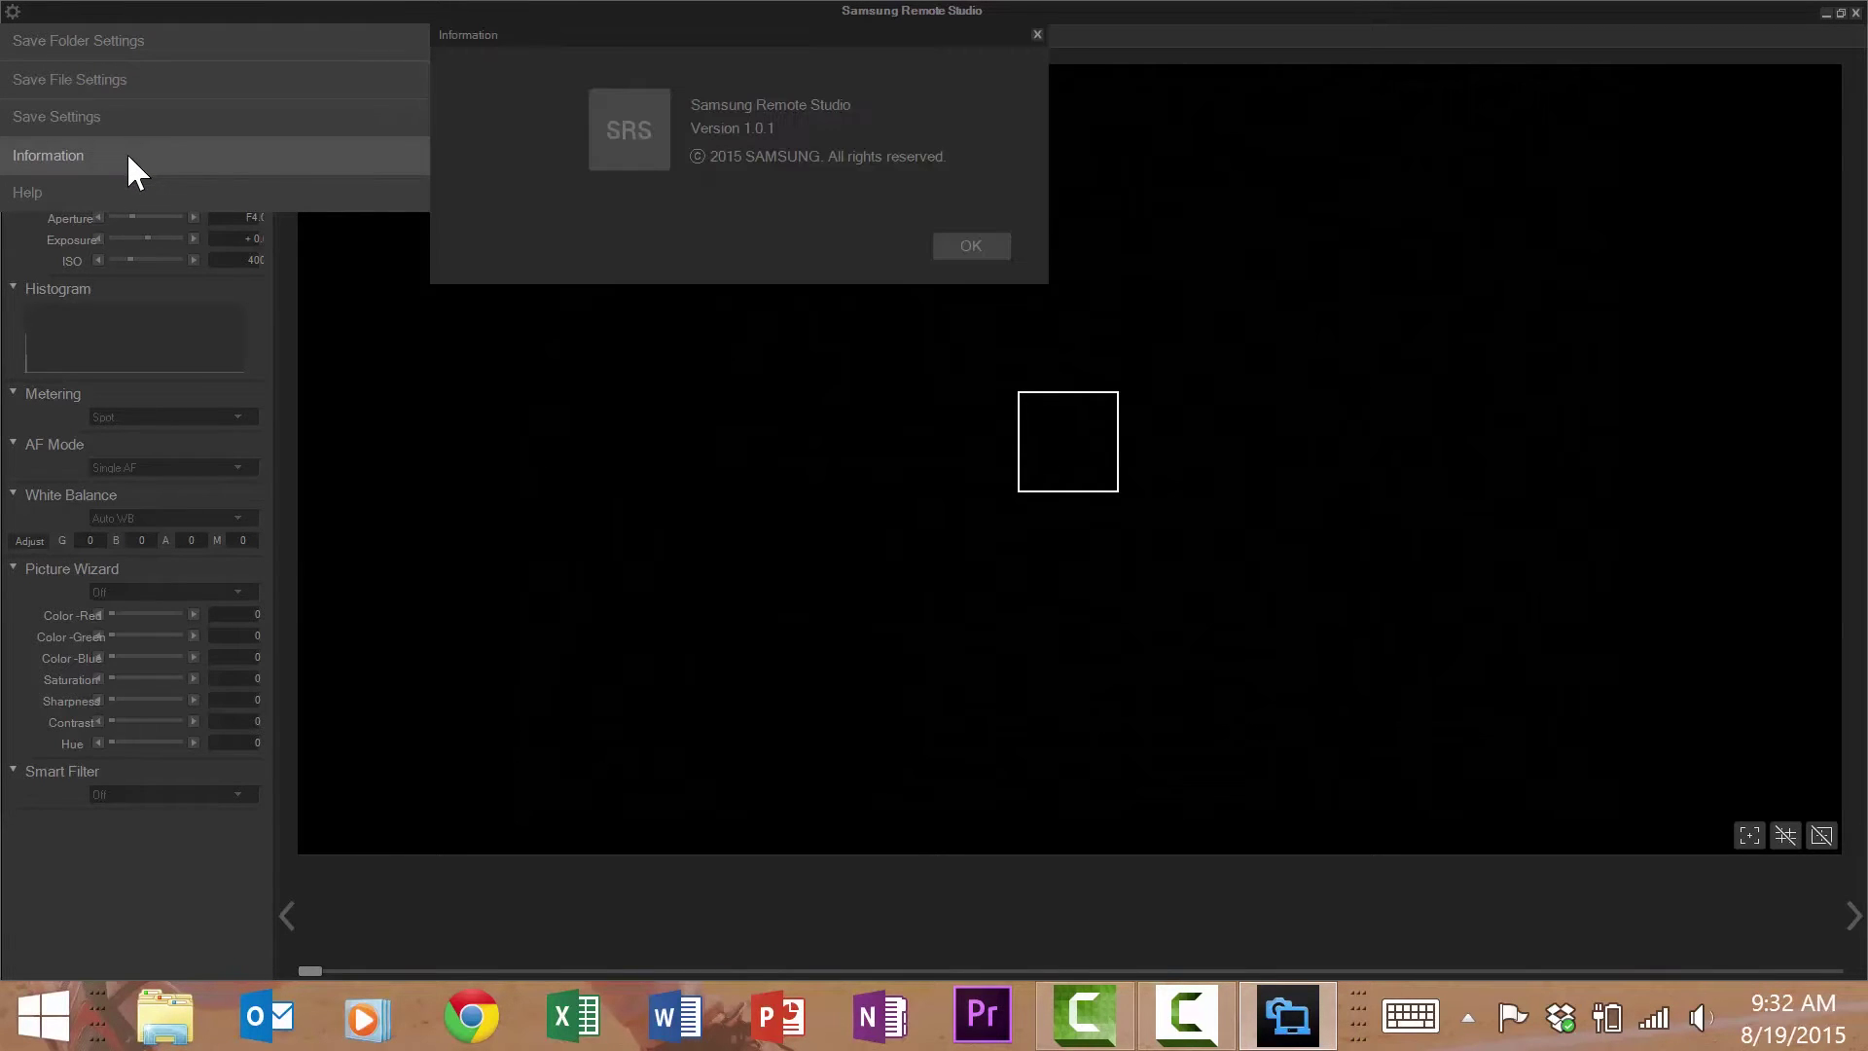
click(967, 257)
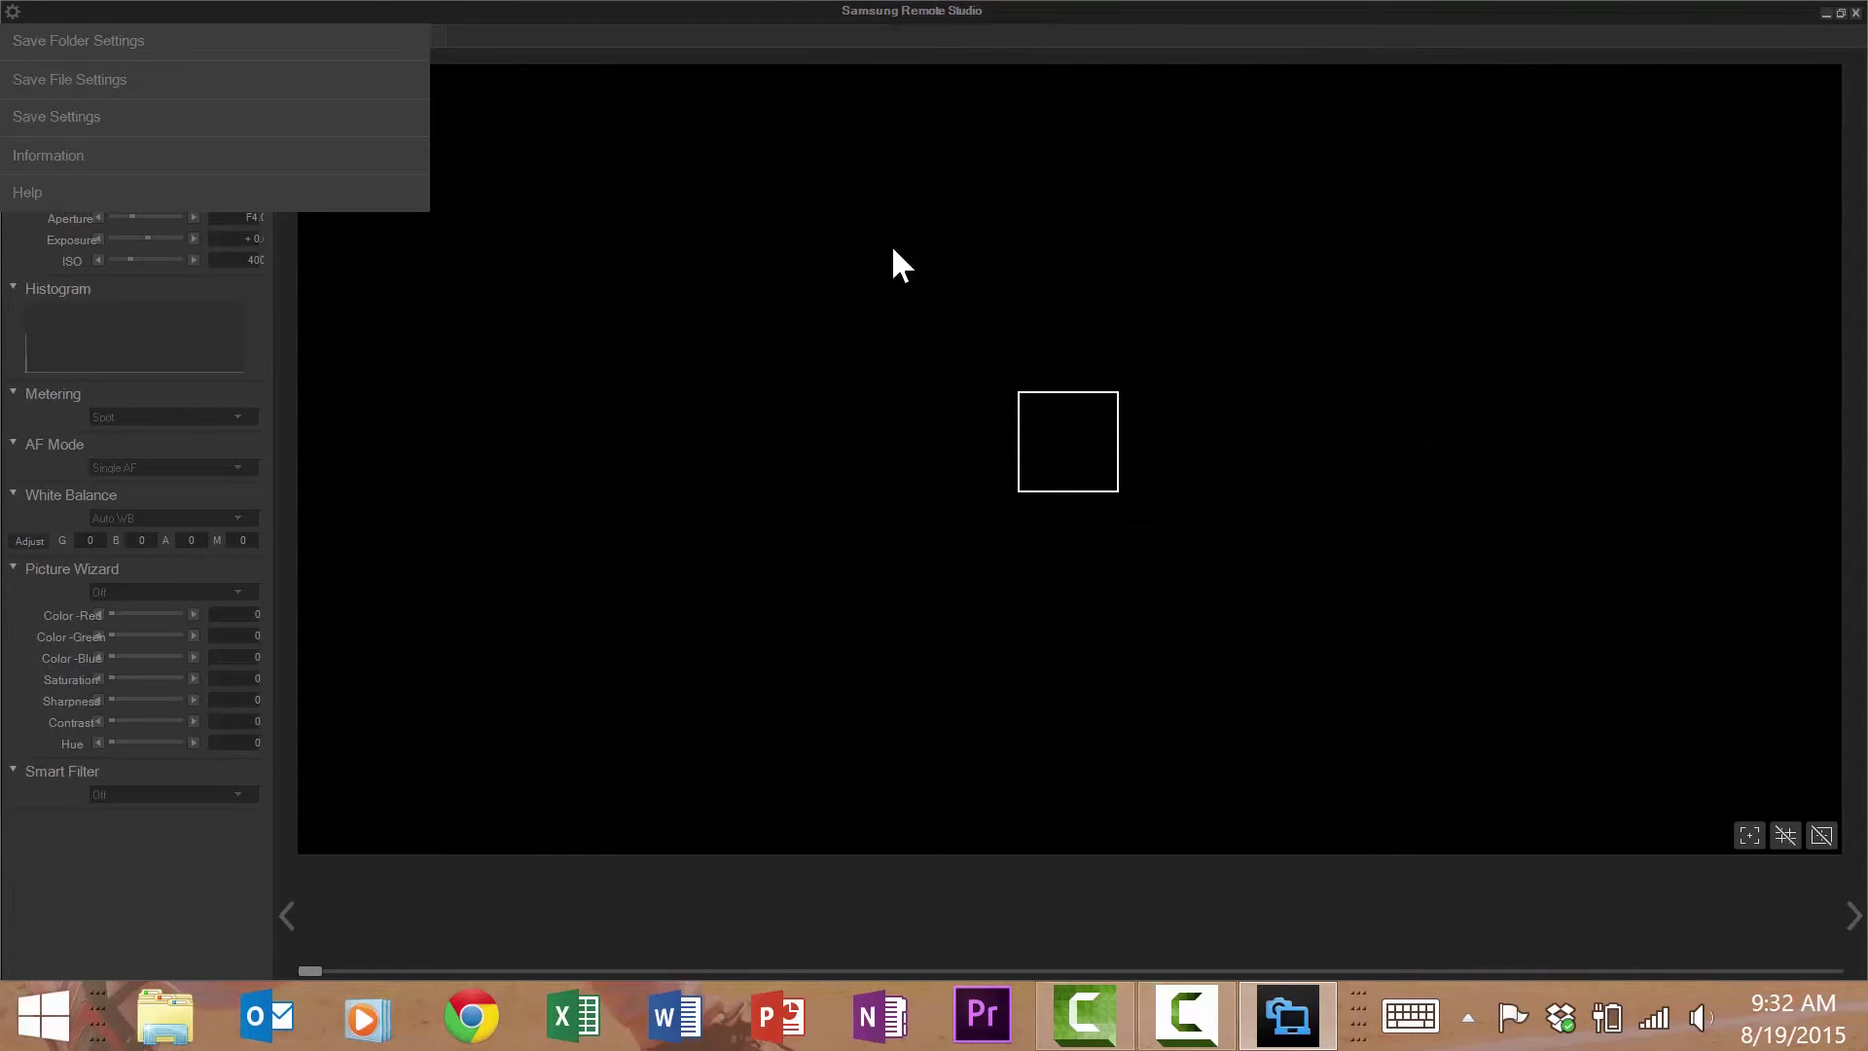
Open the Samsung Remote Studio user manual and look through its opening pages.
click(143, 192)
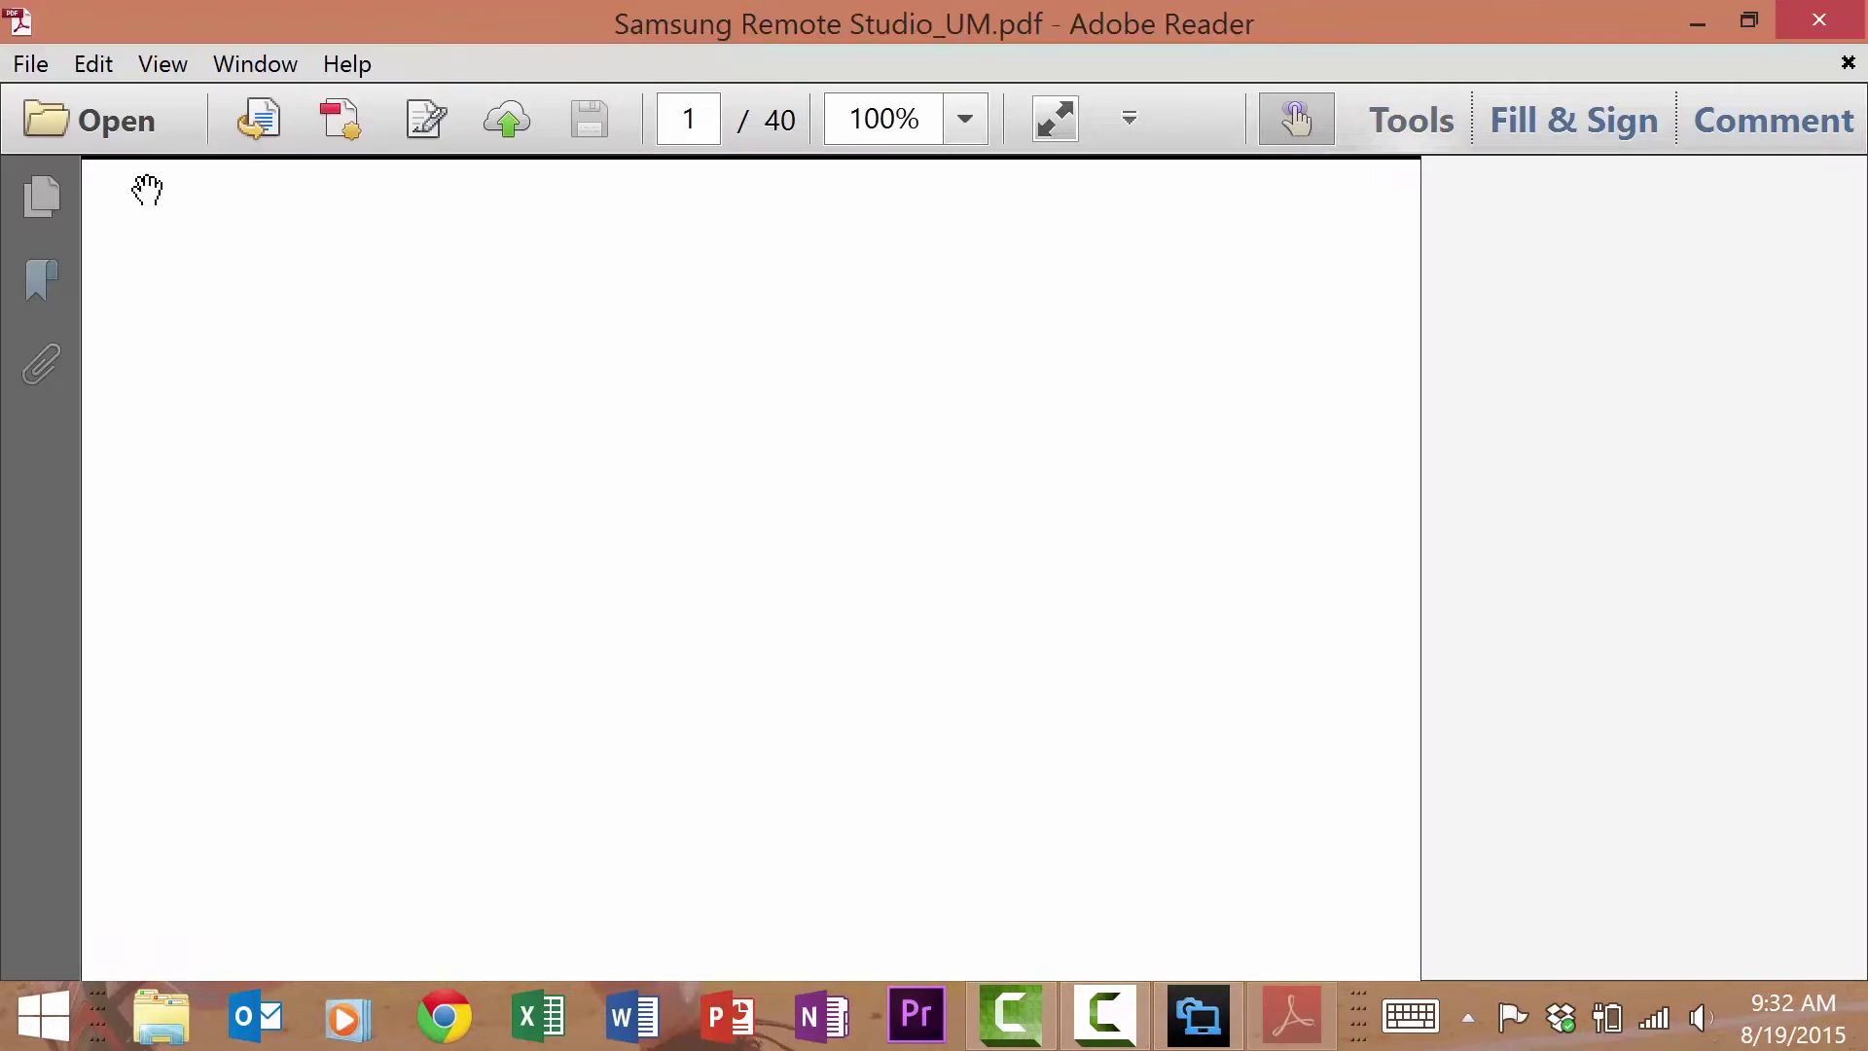
scroll(1009, 394, down, 5)
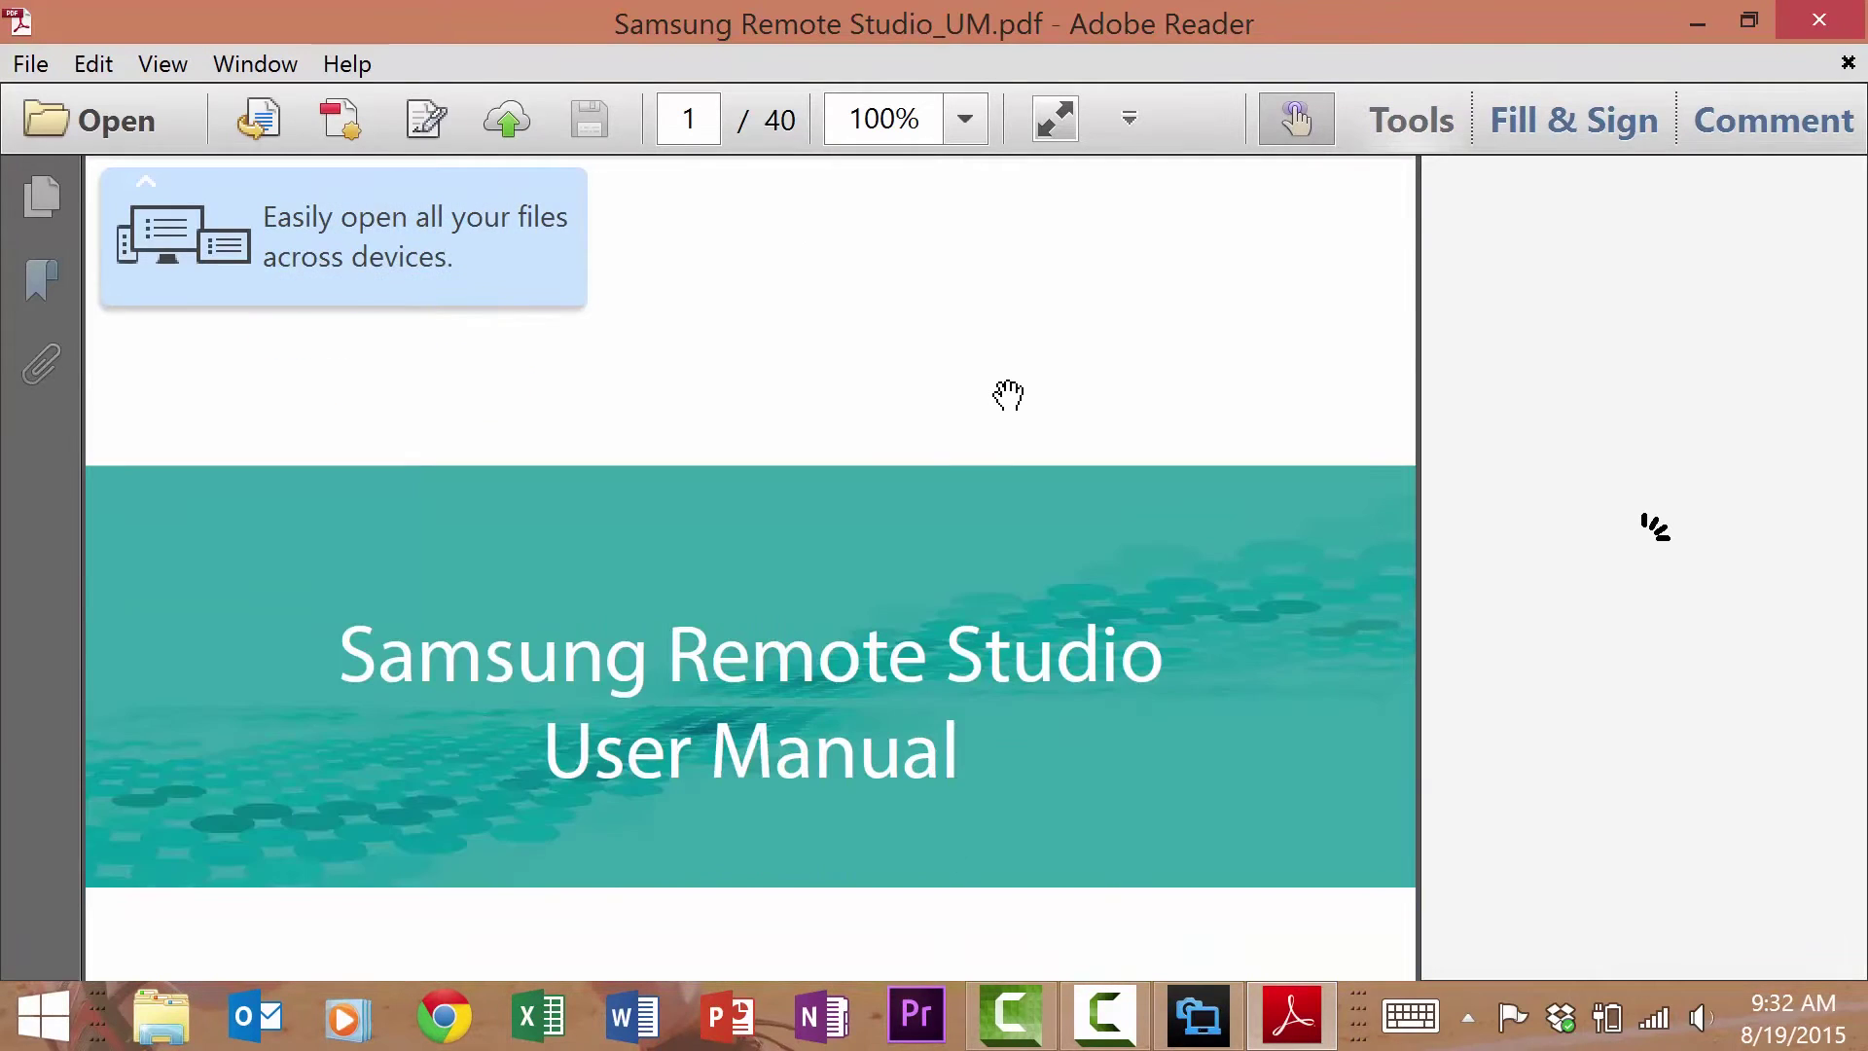
scroll(1009, 394, down, 10)
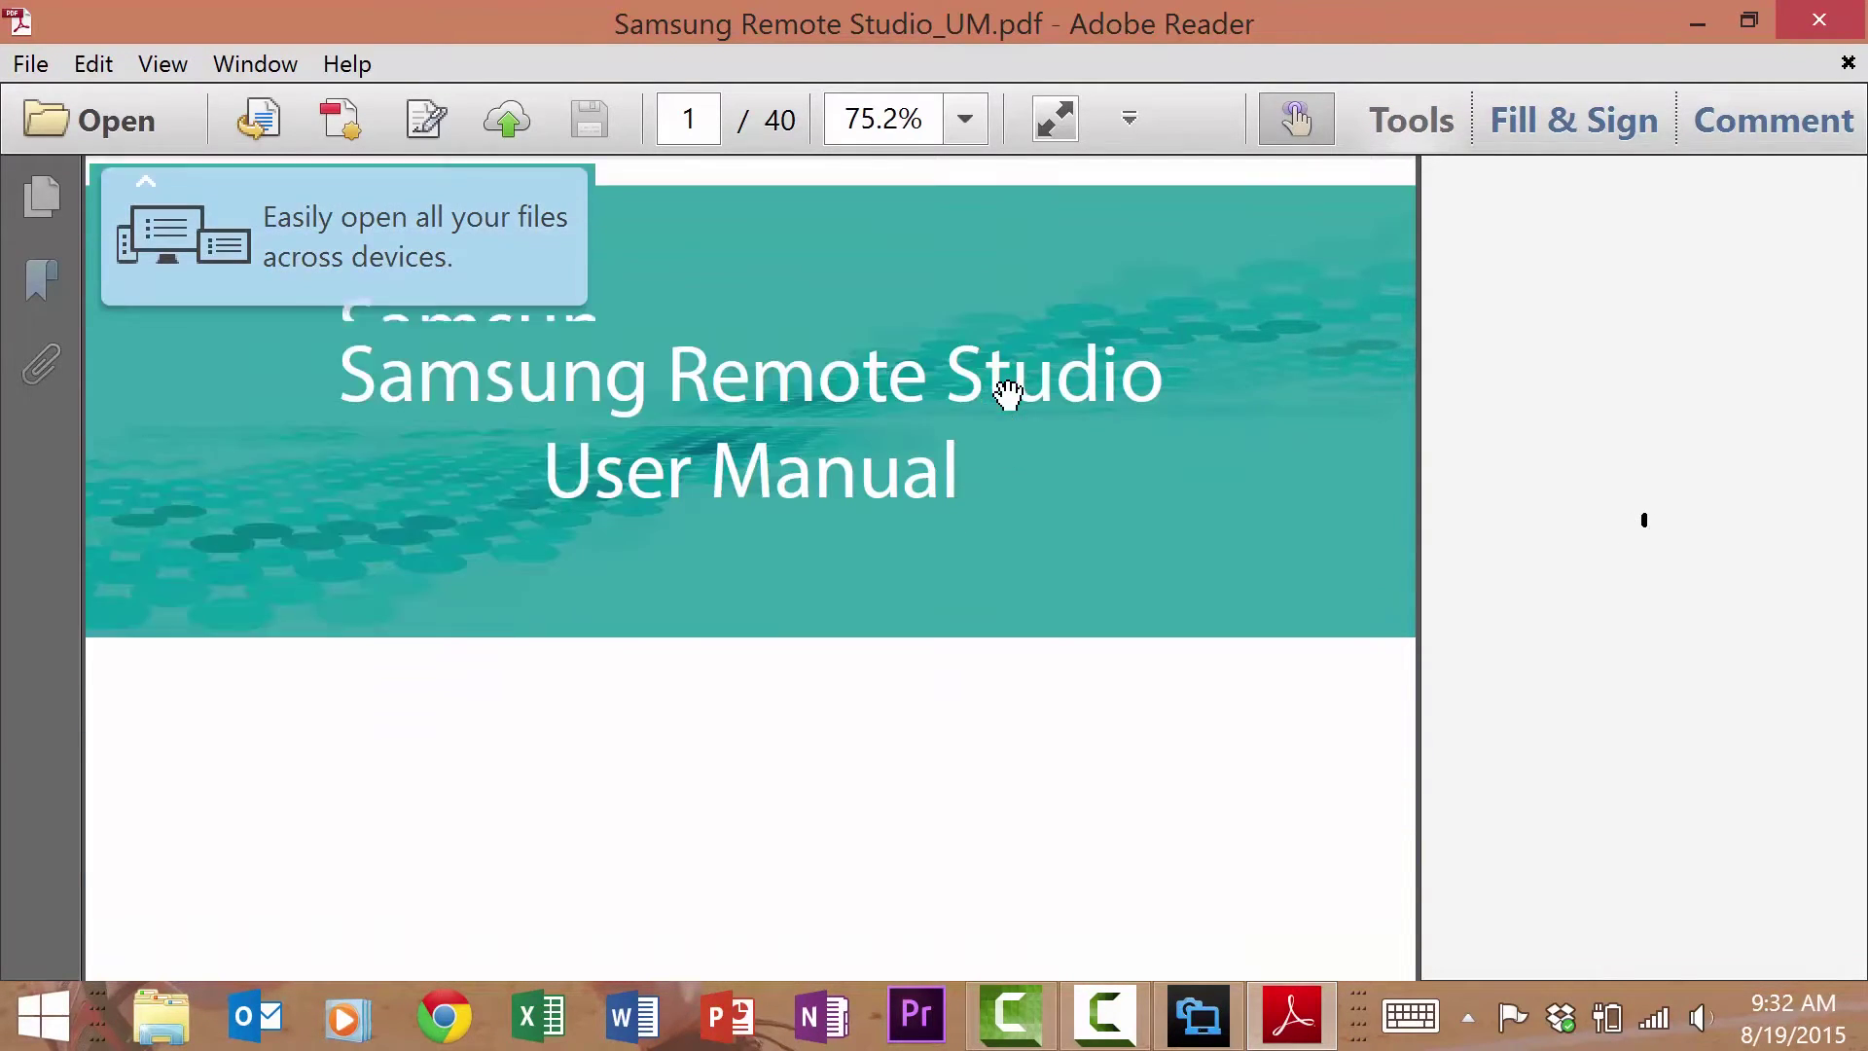
scroll(1011, 392, down, 1)
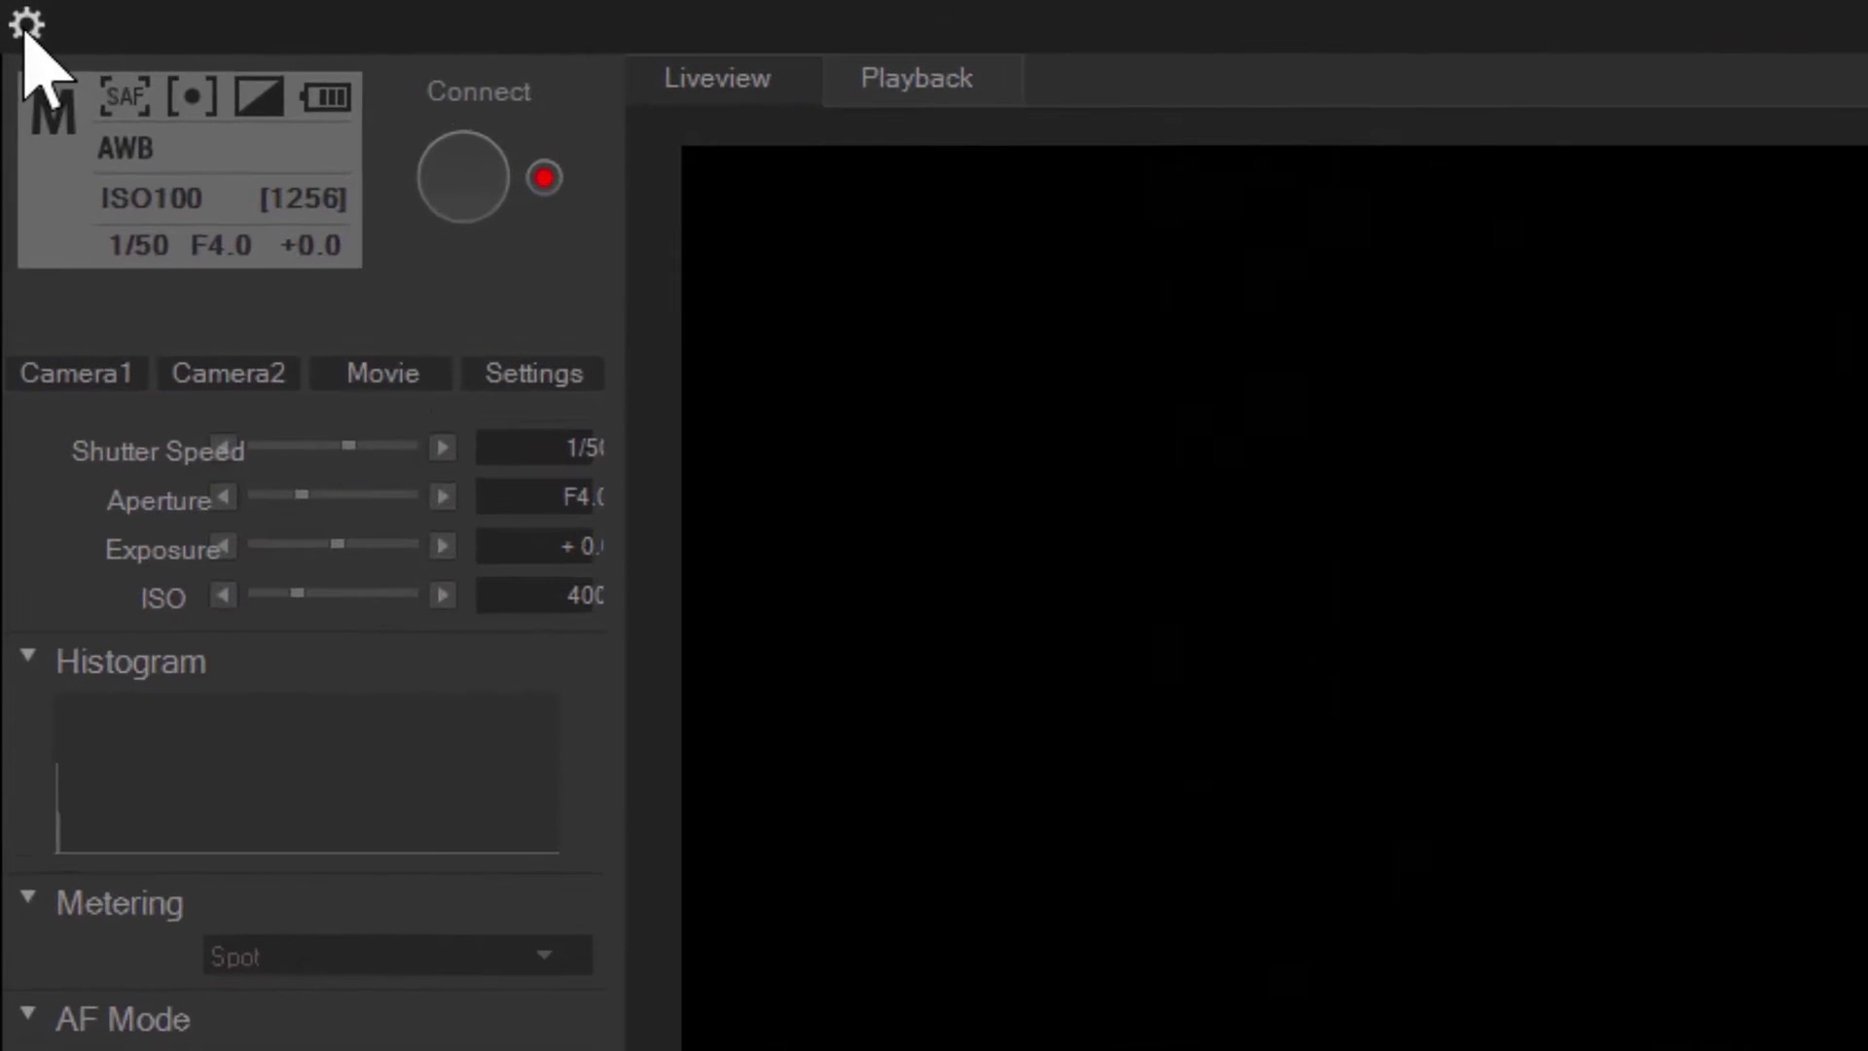
Check the folder browser in the save folder settings and confirm Pictures\Samsung Remote Studio as the folder for captured images.
click(27, 24)
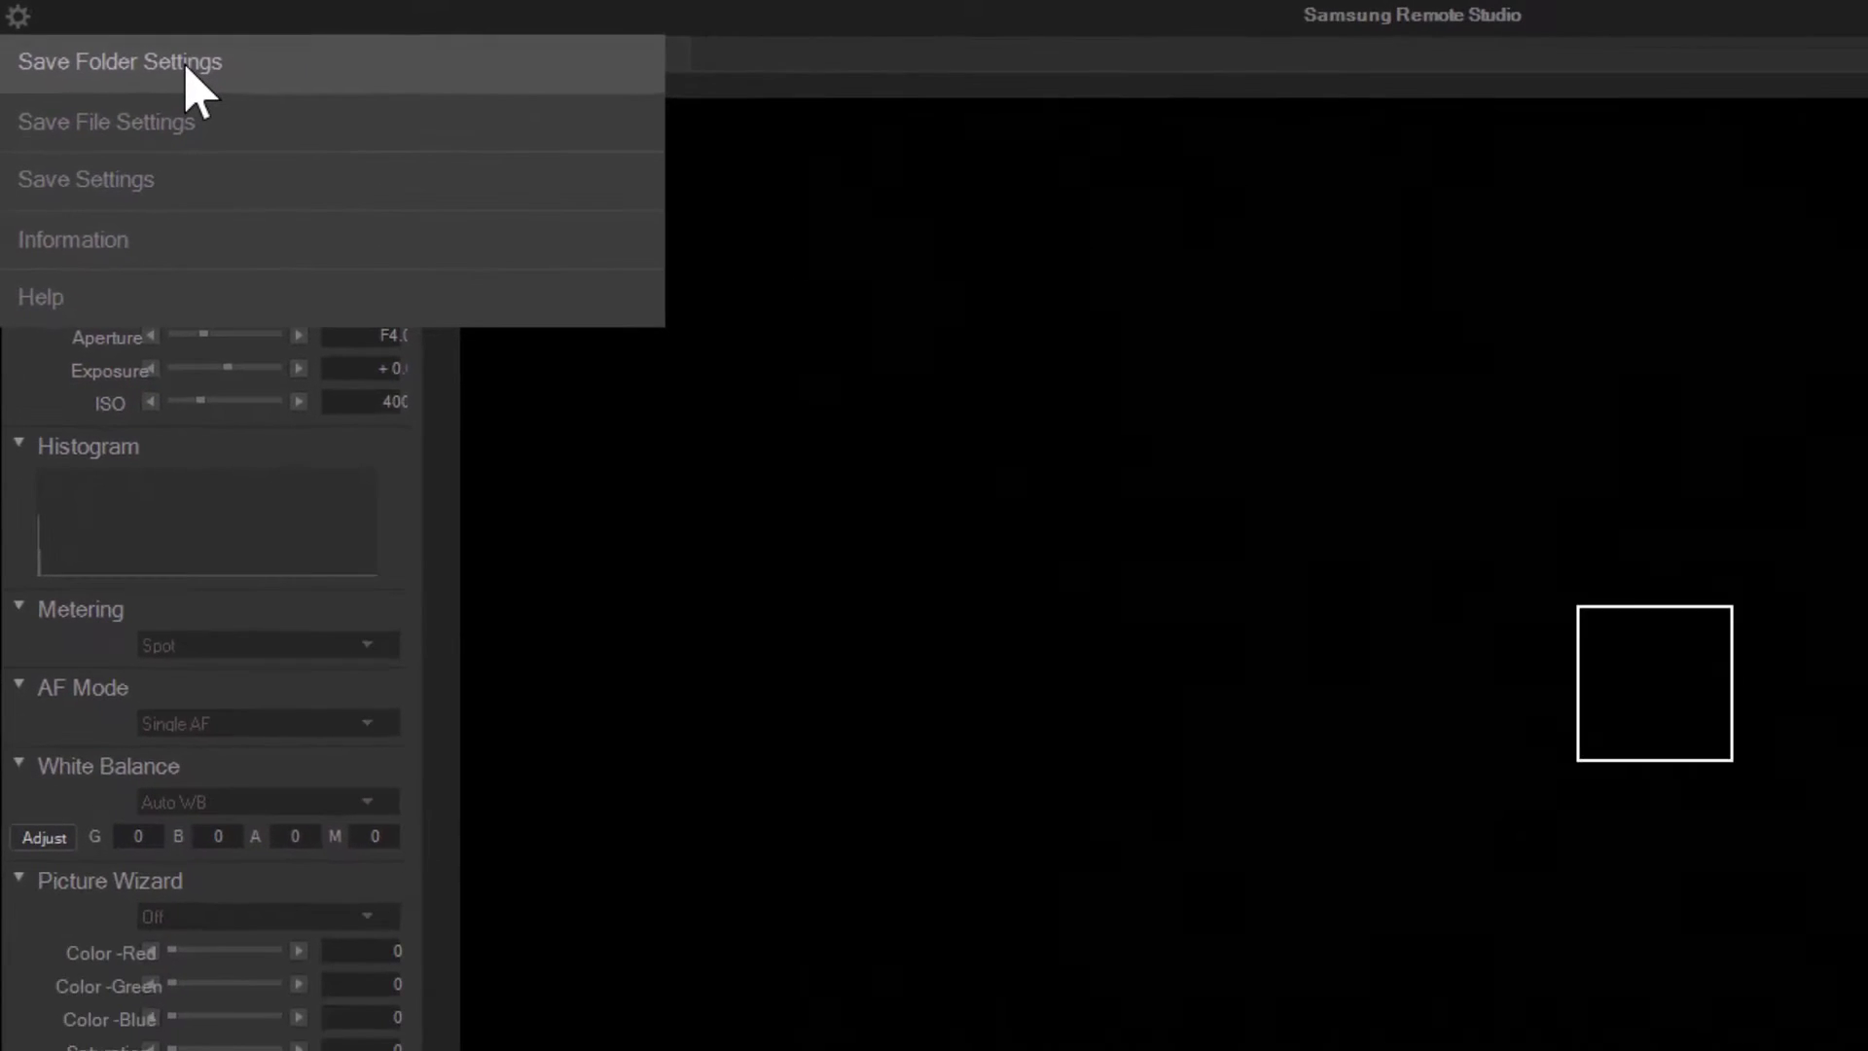
click(186, 68)
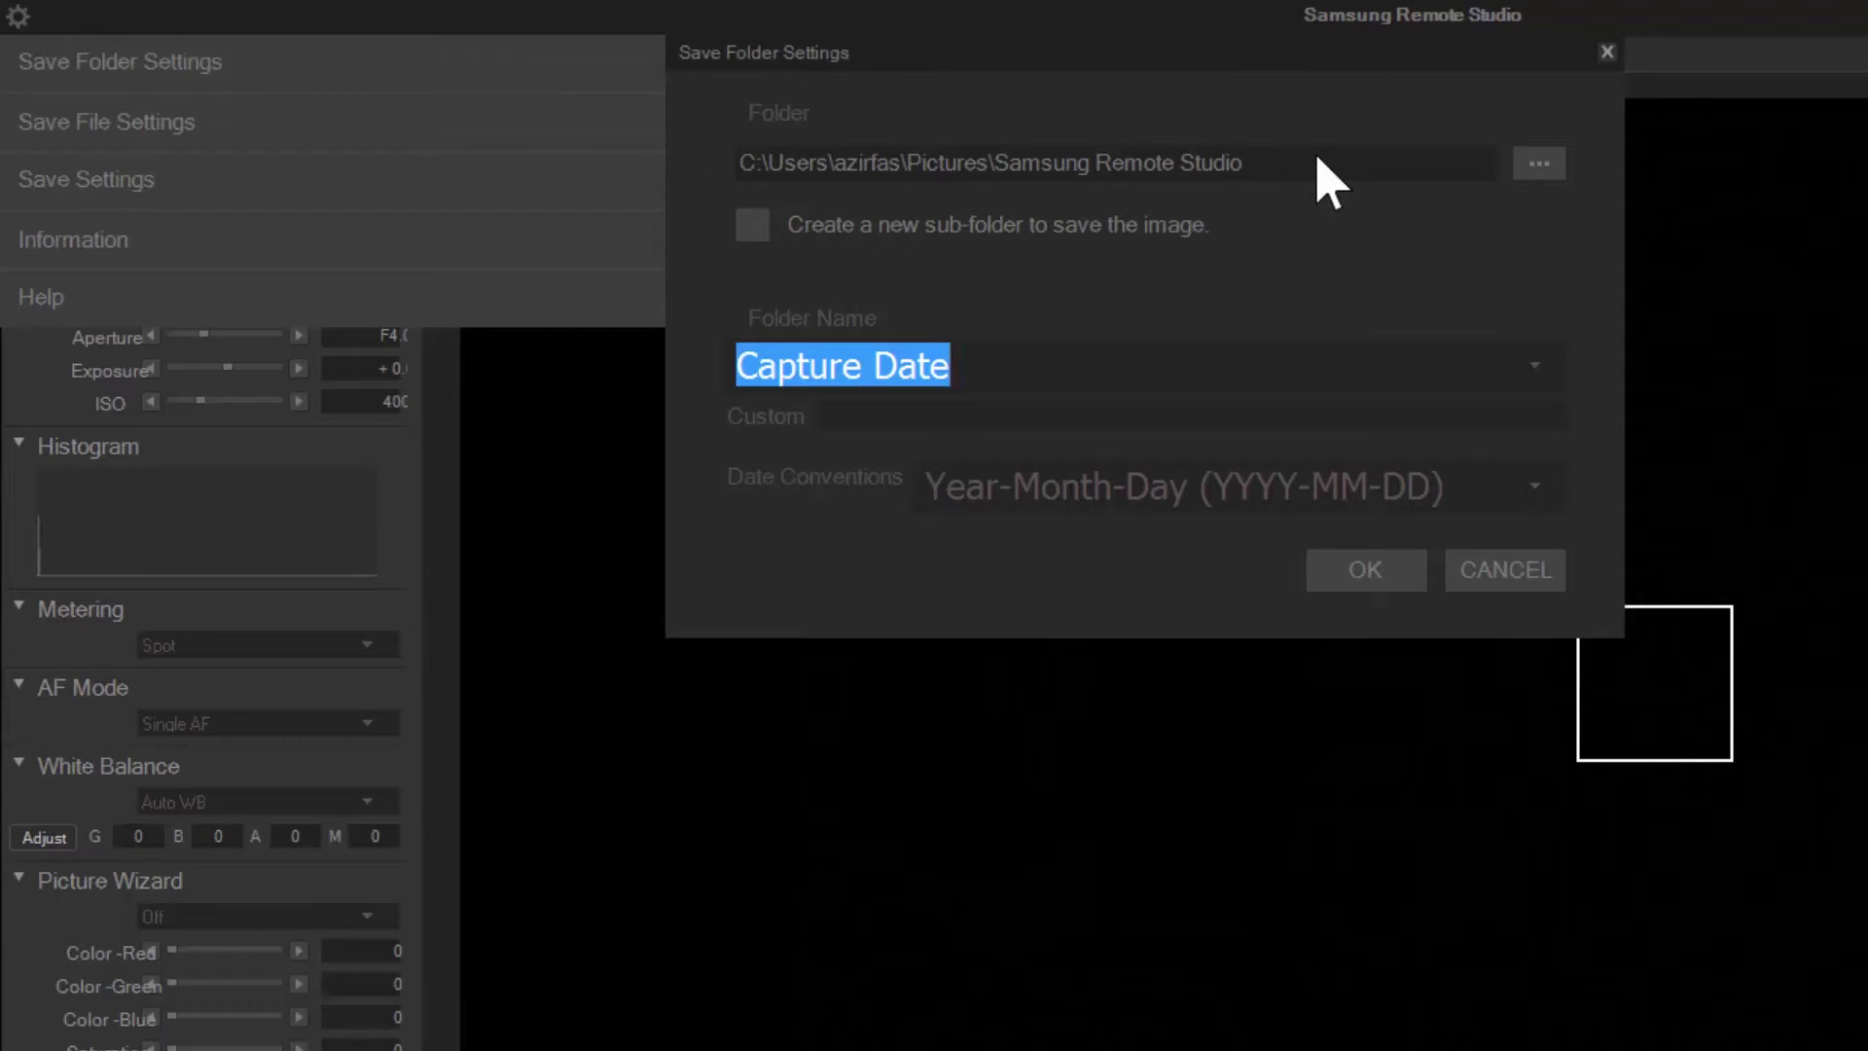
click(1541, 165)
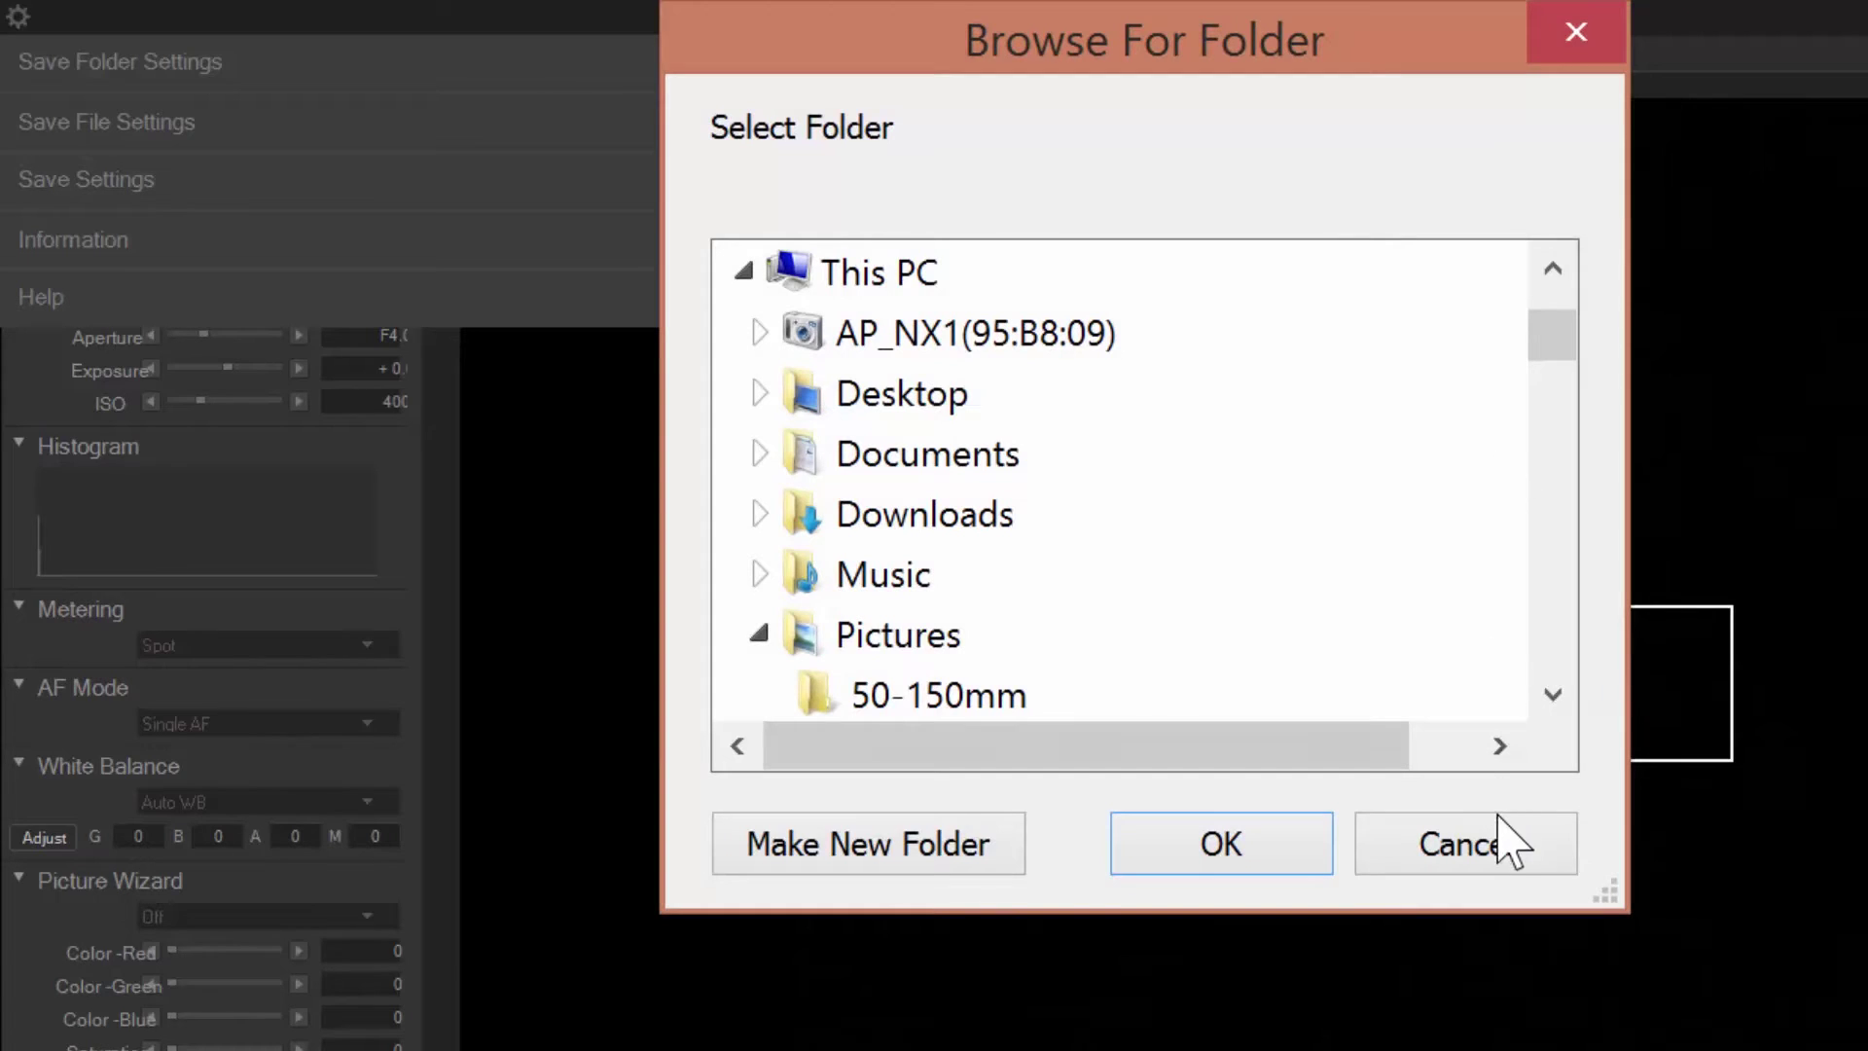
click(1507, 859)
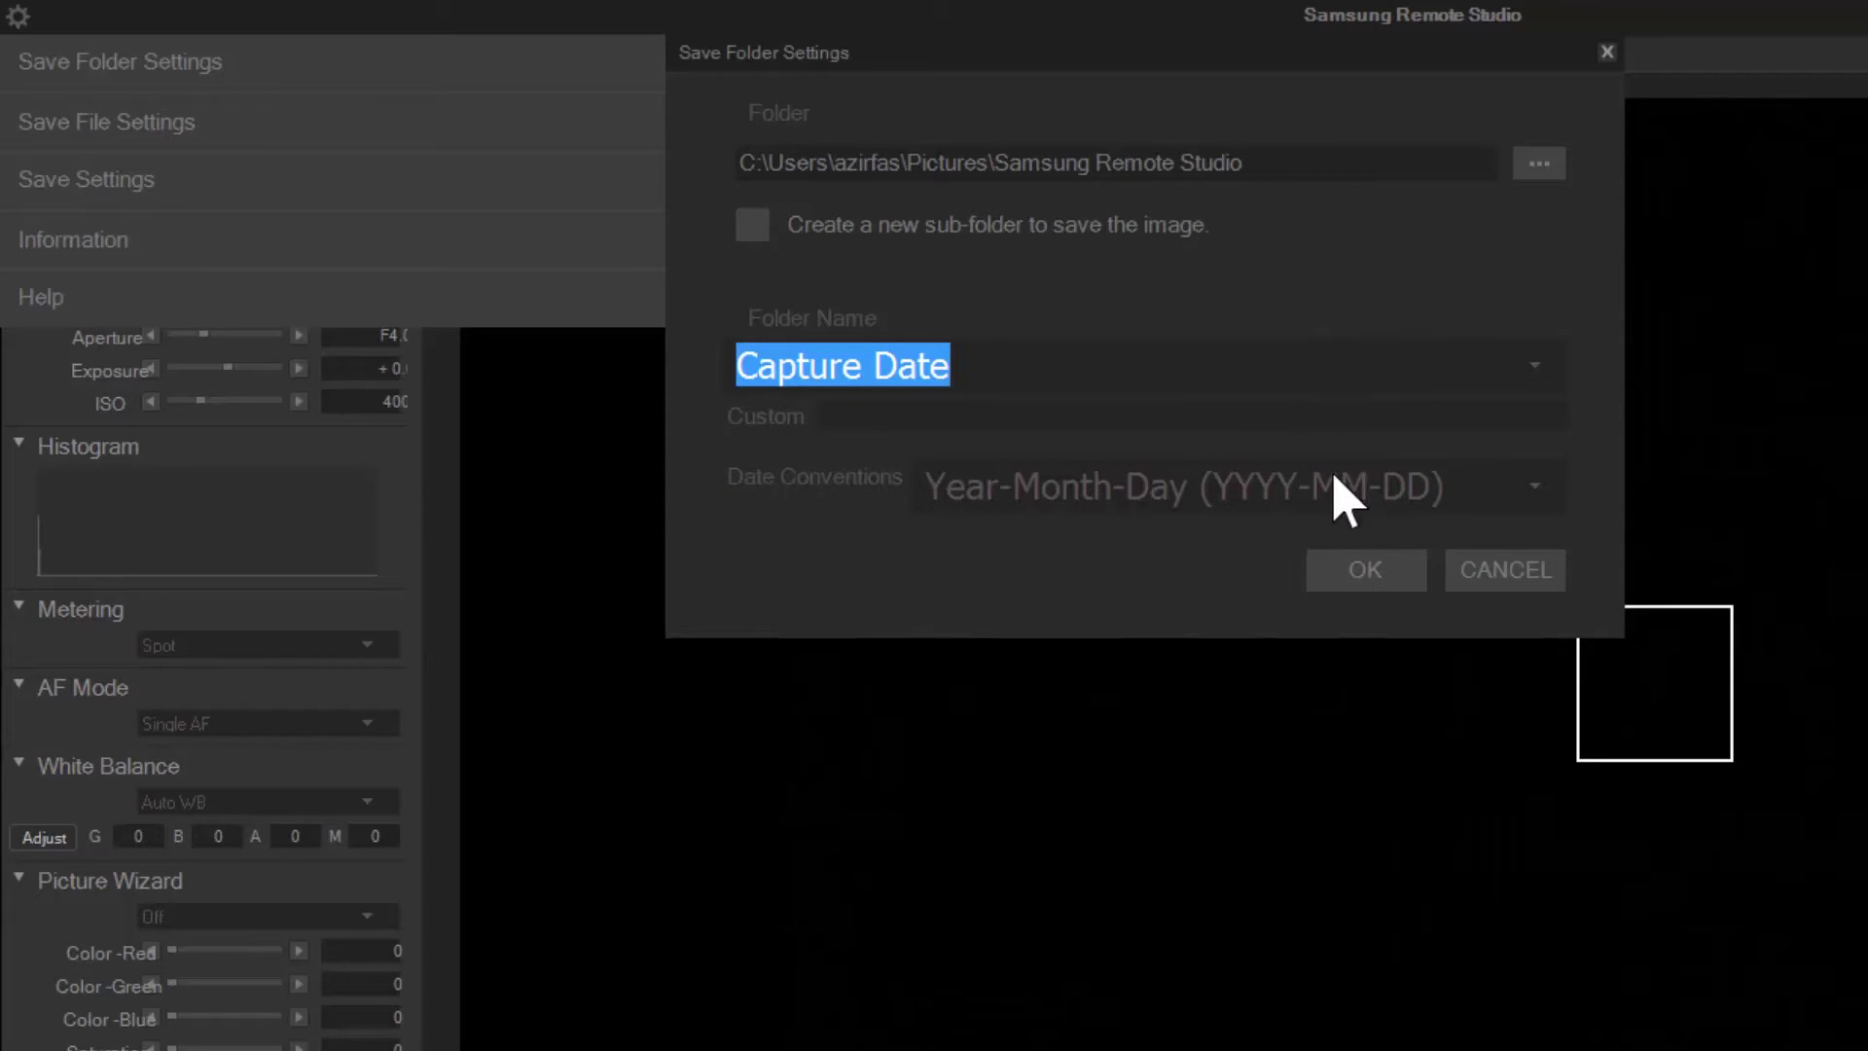
click(1380, 571)
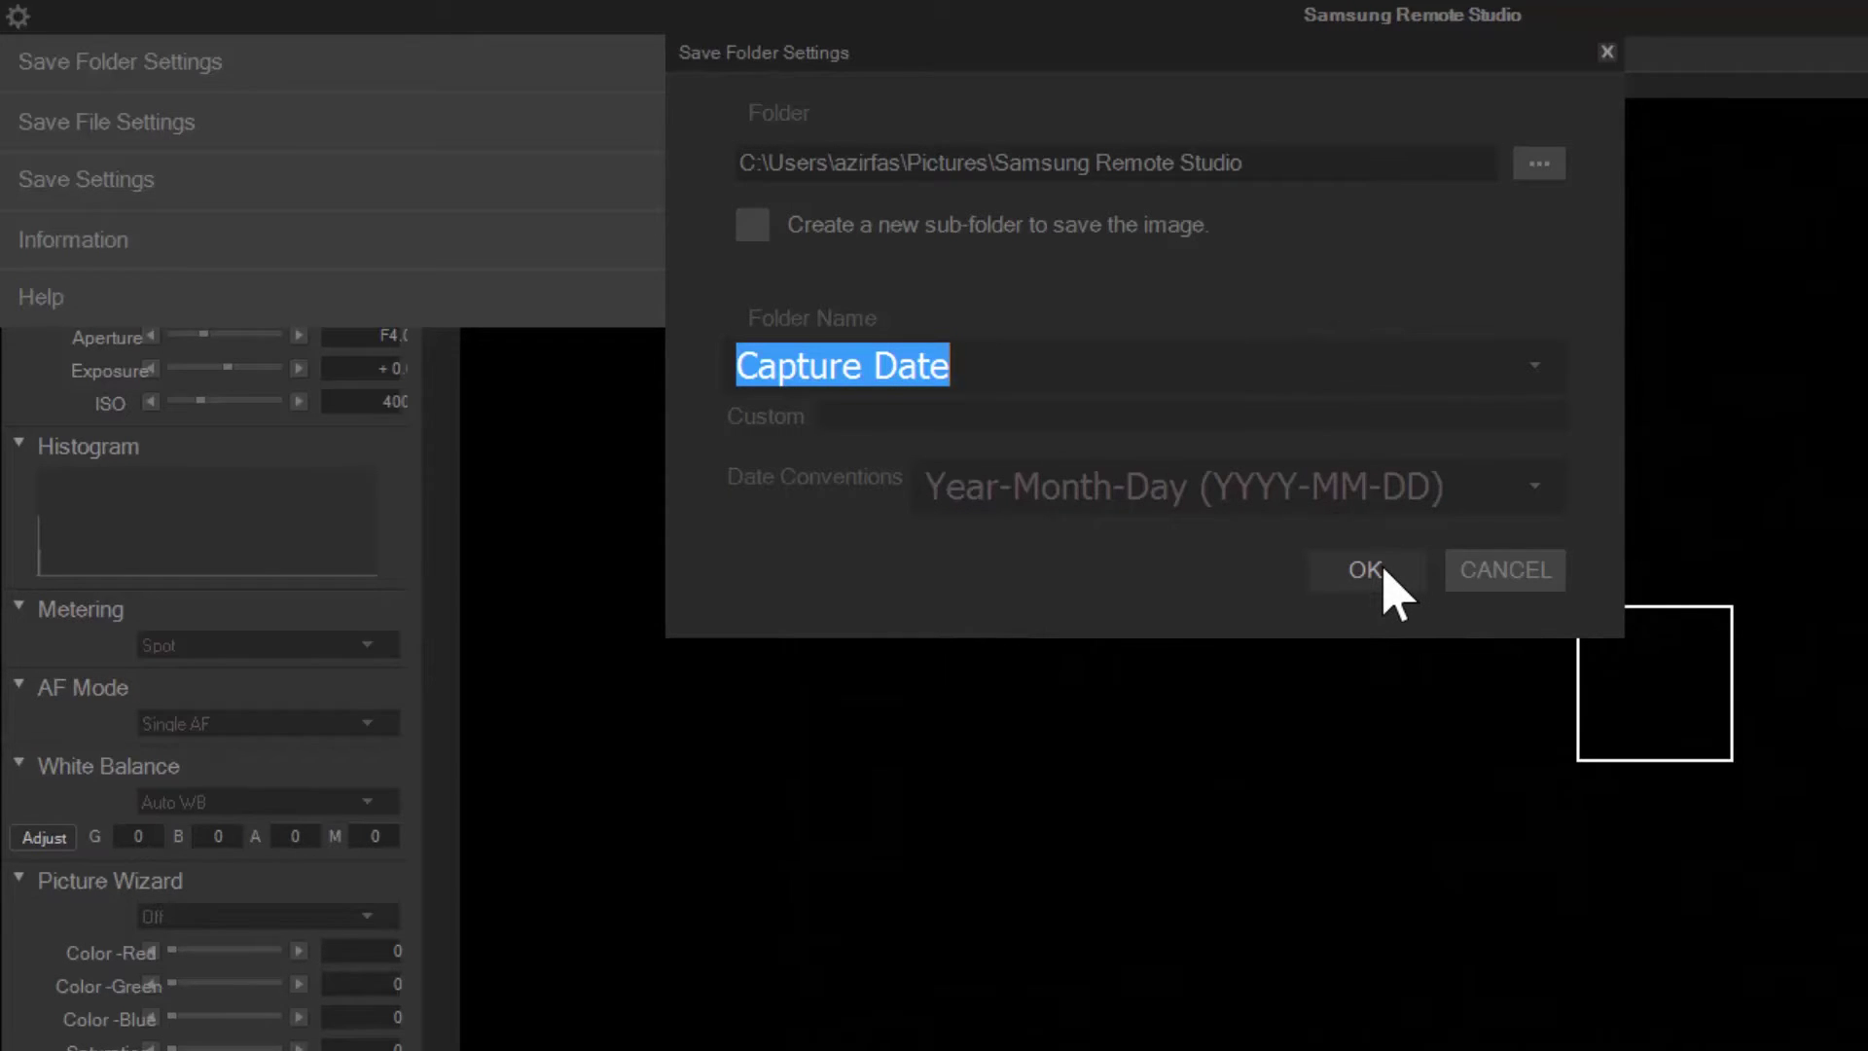
click(1383, 572)
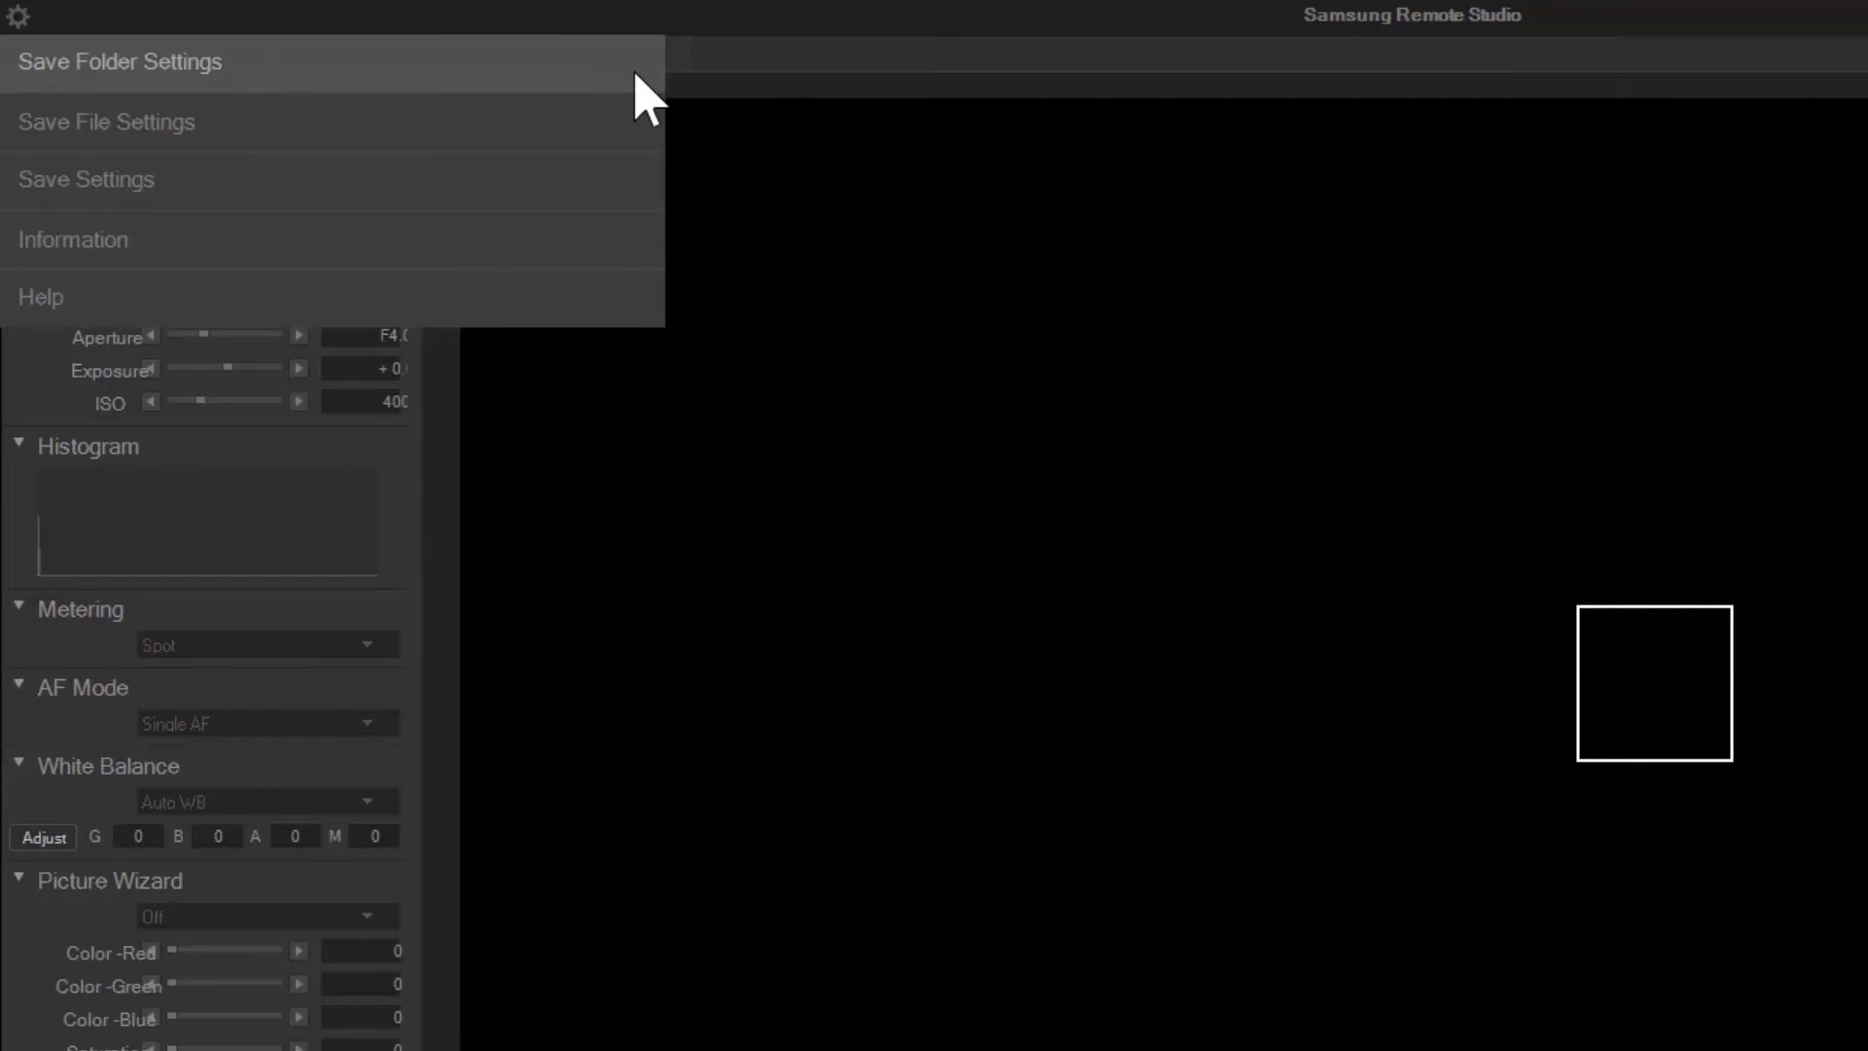
Confirm the save file settings with Modify file naming, the existing file prefix and a 4-digit serial number.
click(572, 131)
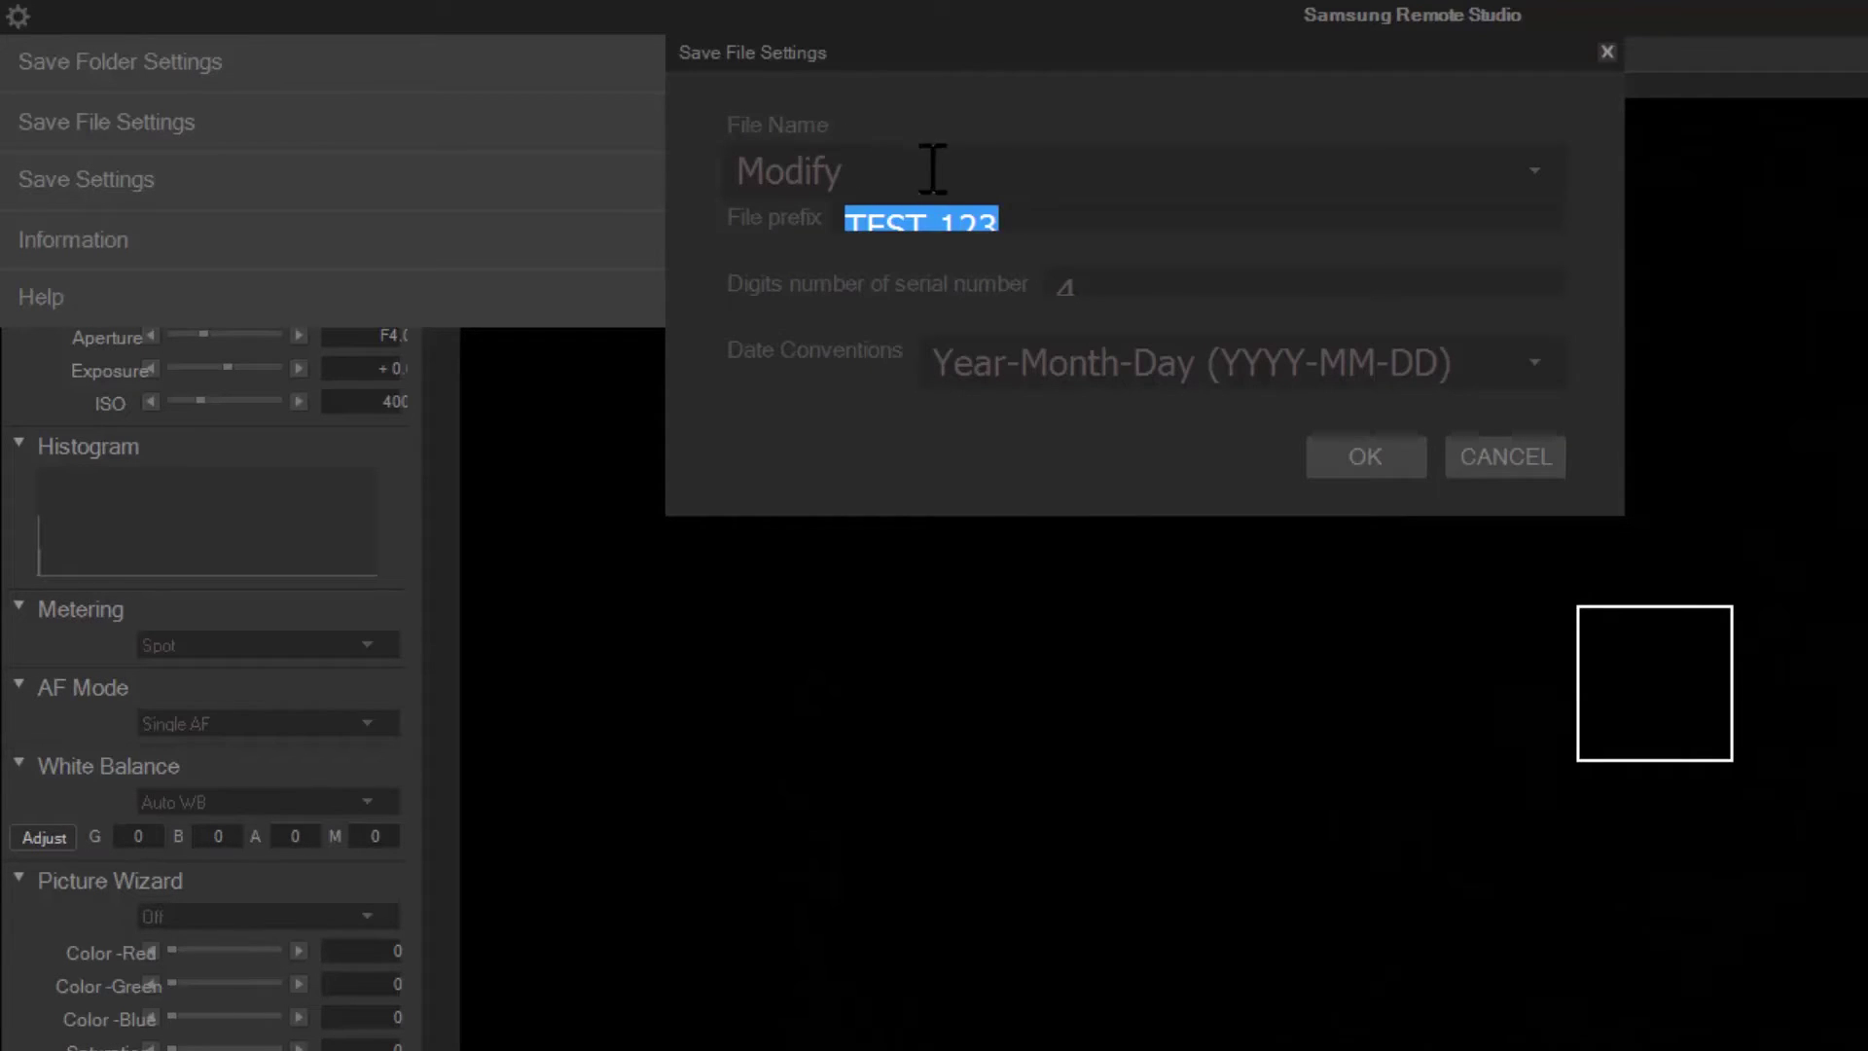
click(1026, 218)
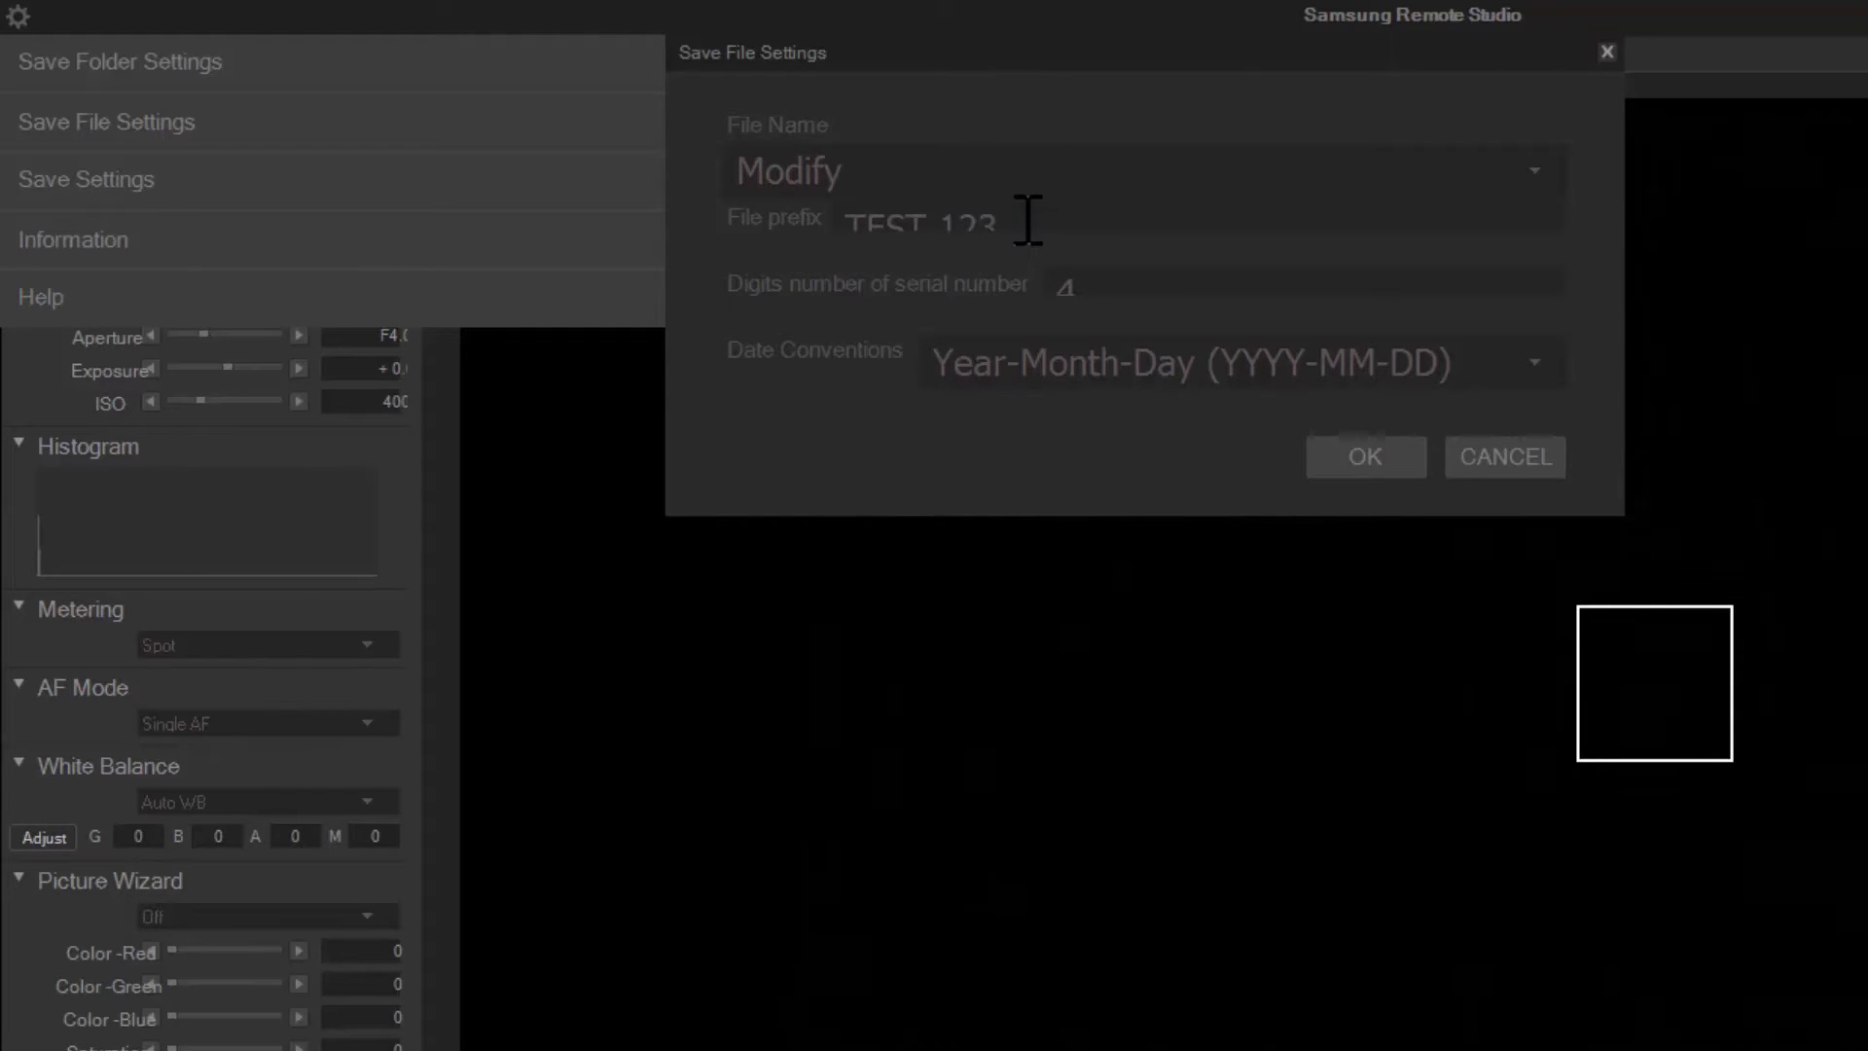
click(1362, 457)
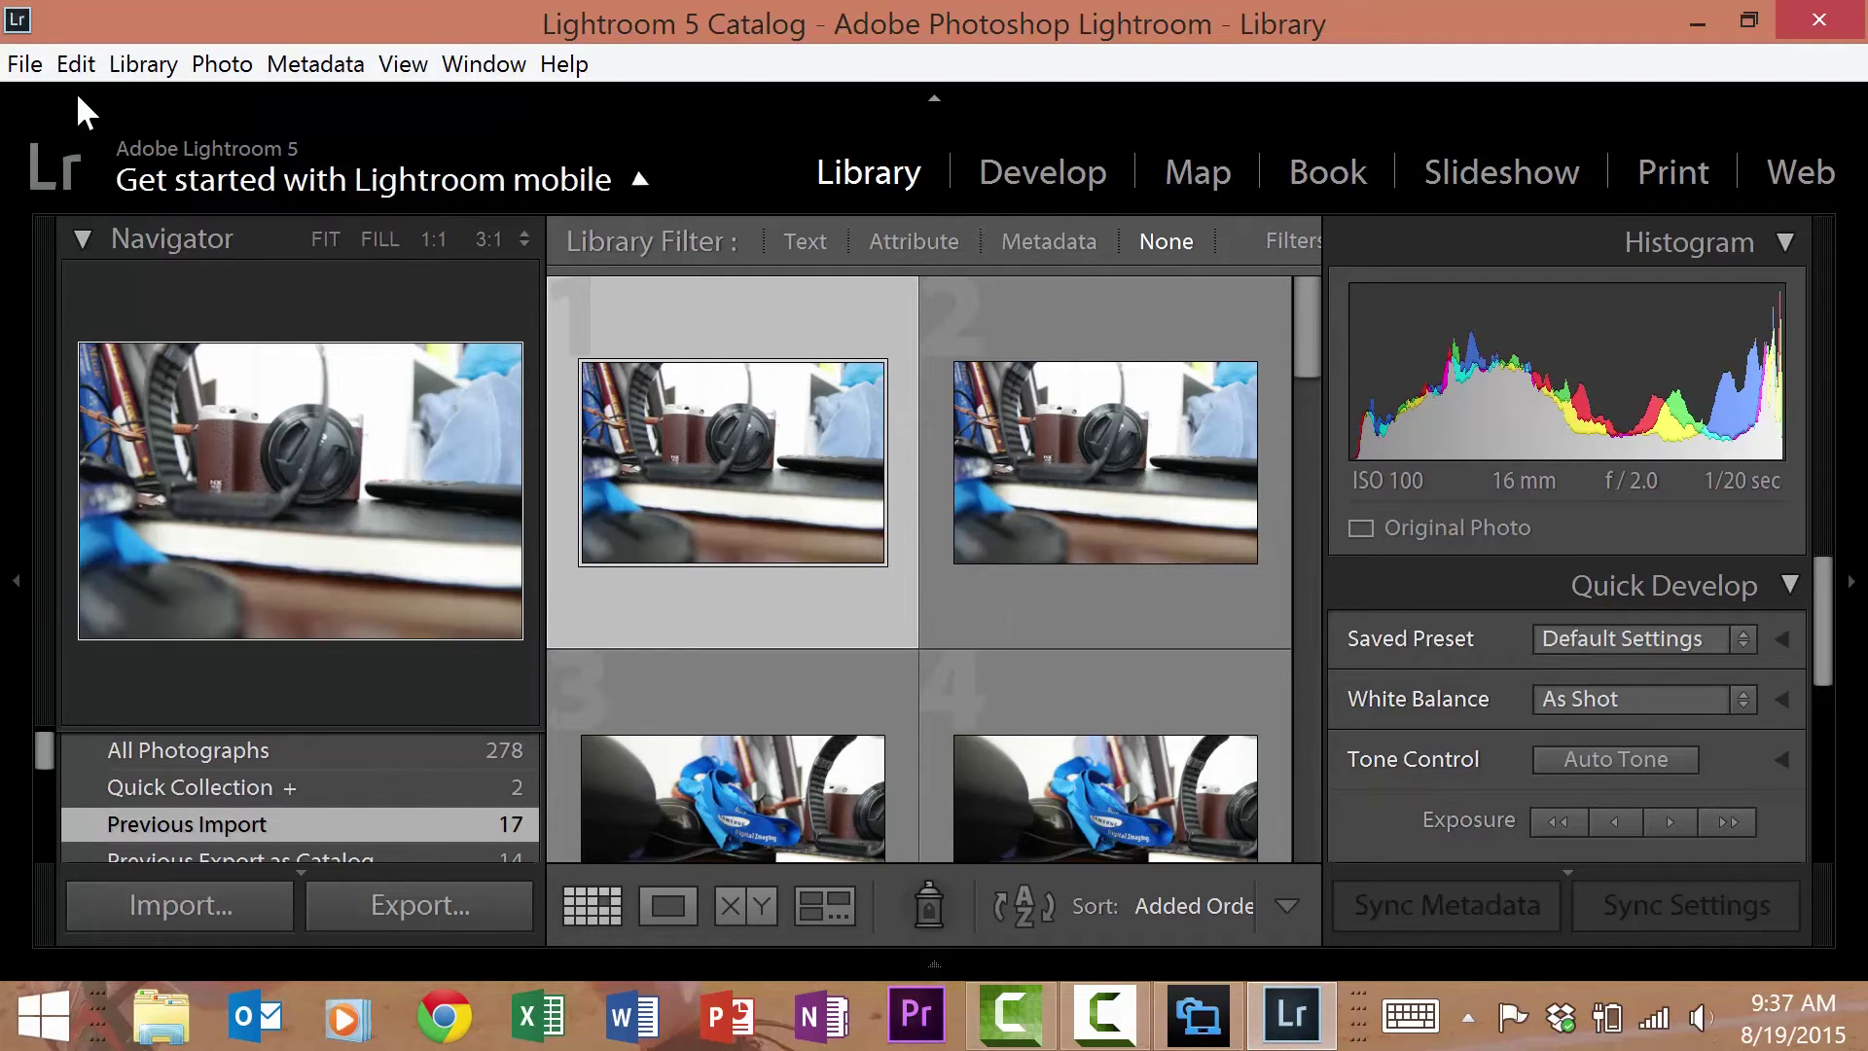
Switch to Lightroom and set Pictures\Samsung Remote Studio as the watched folder in the Auto Import settings.
click(25, 64)
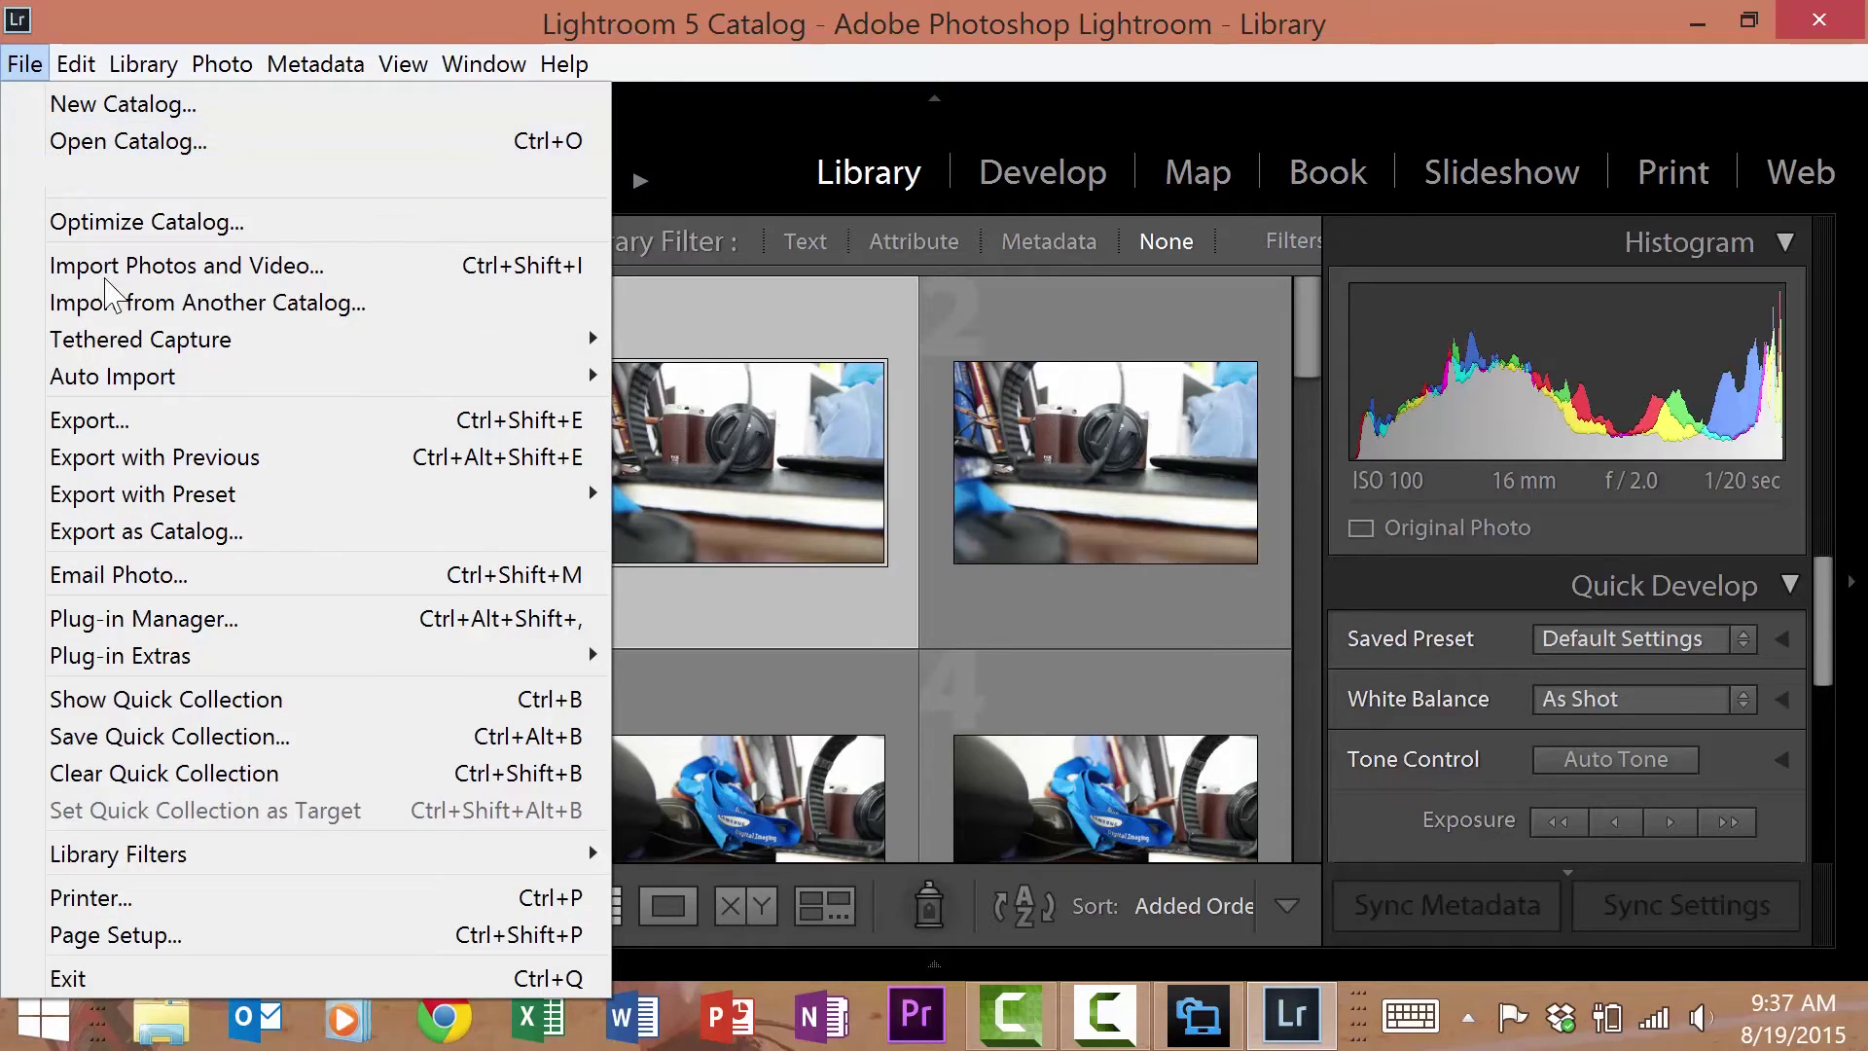
mouse_move(145, 377)
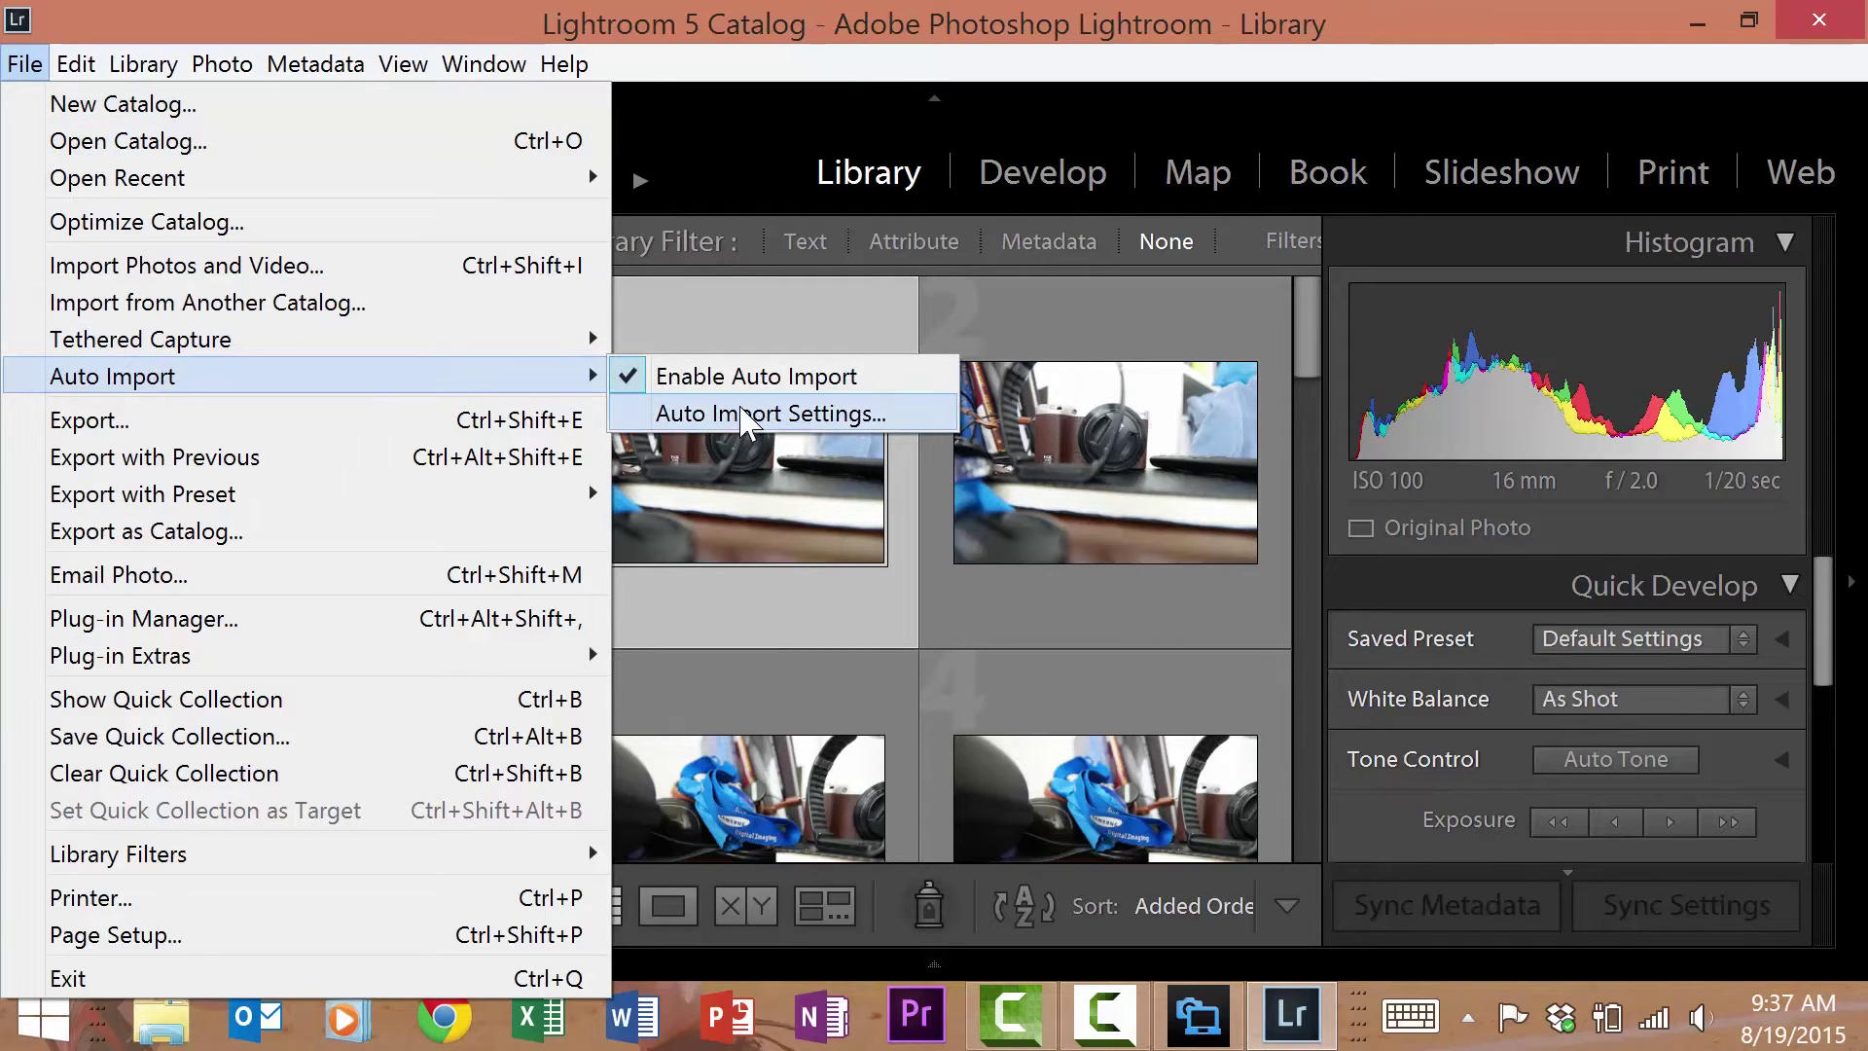
click(742, 414)
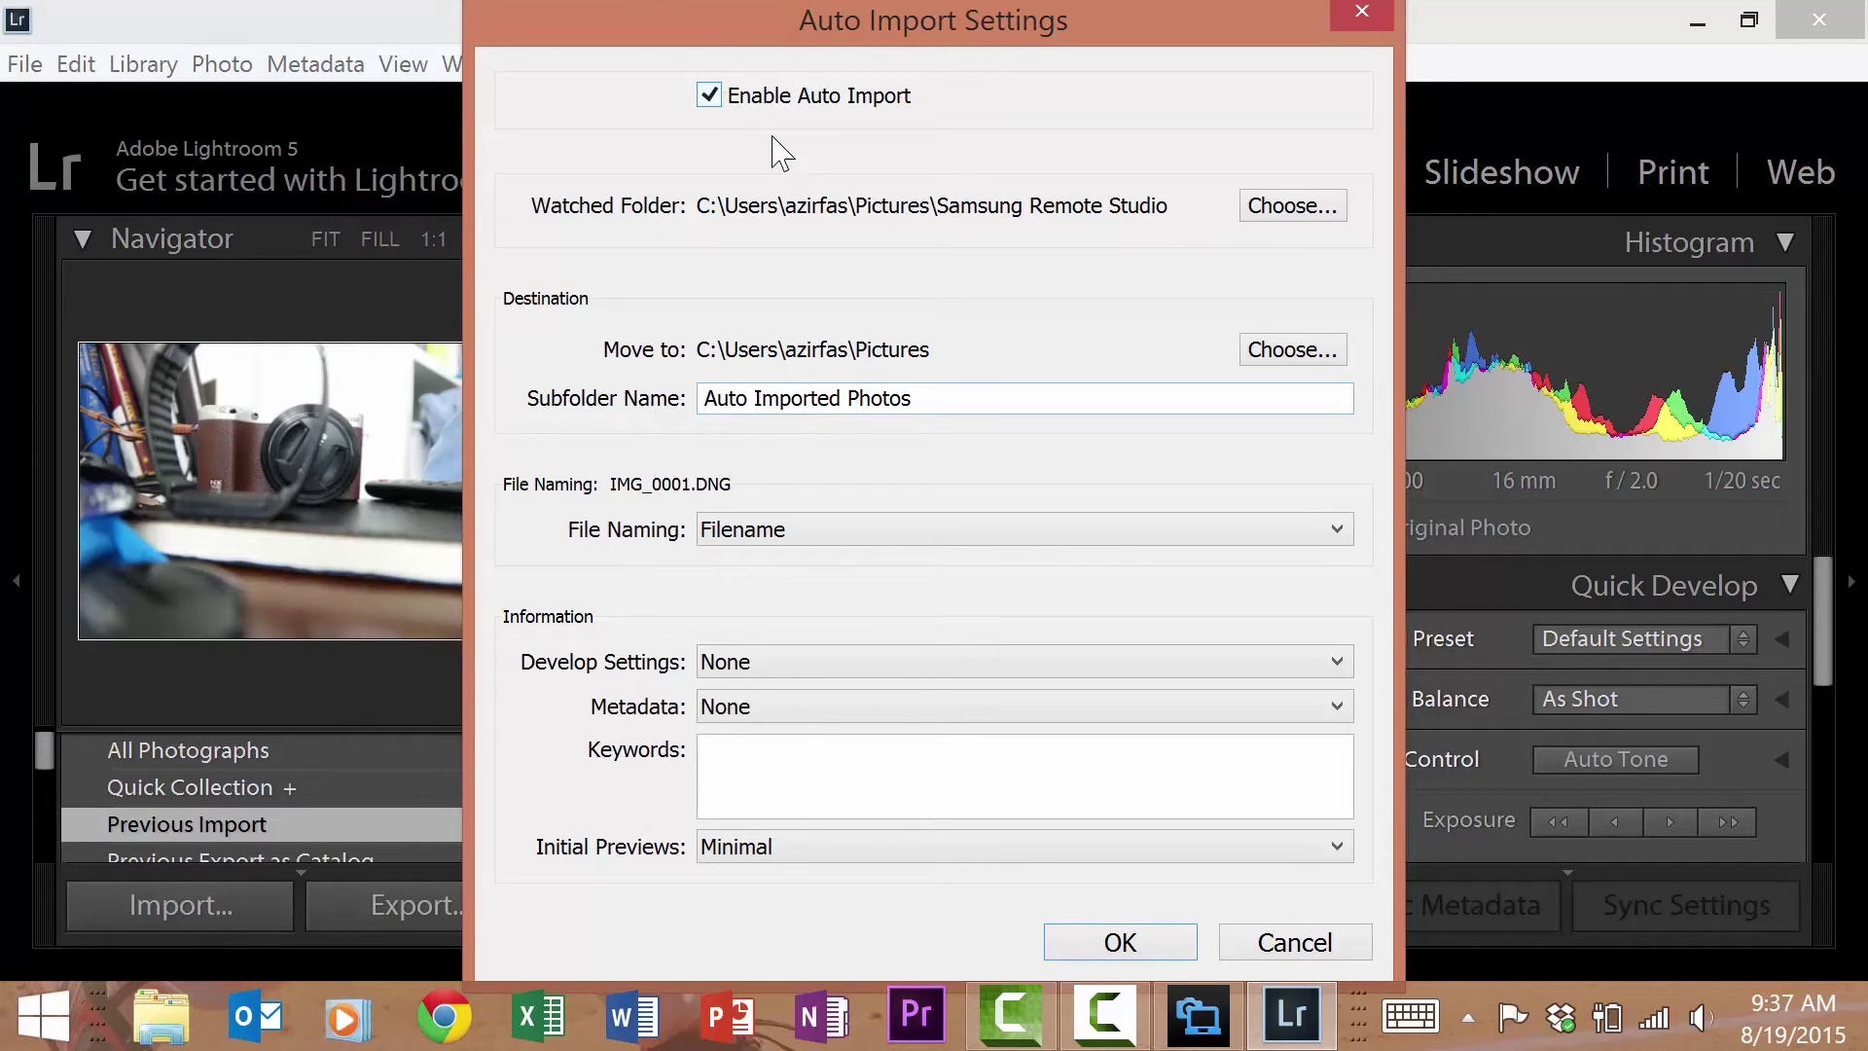
click(1329, 208)
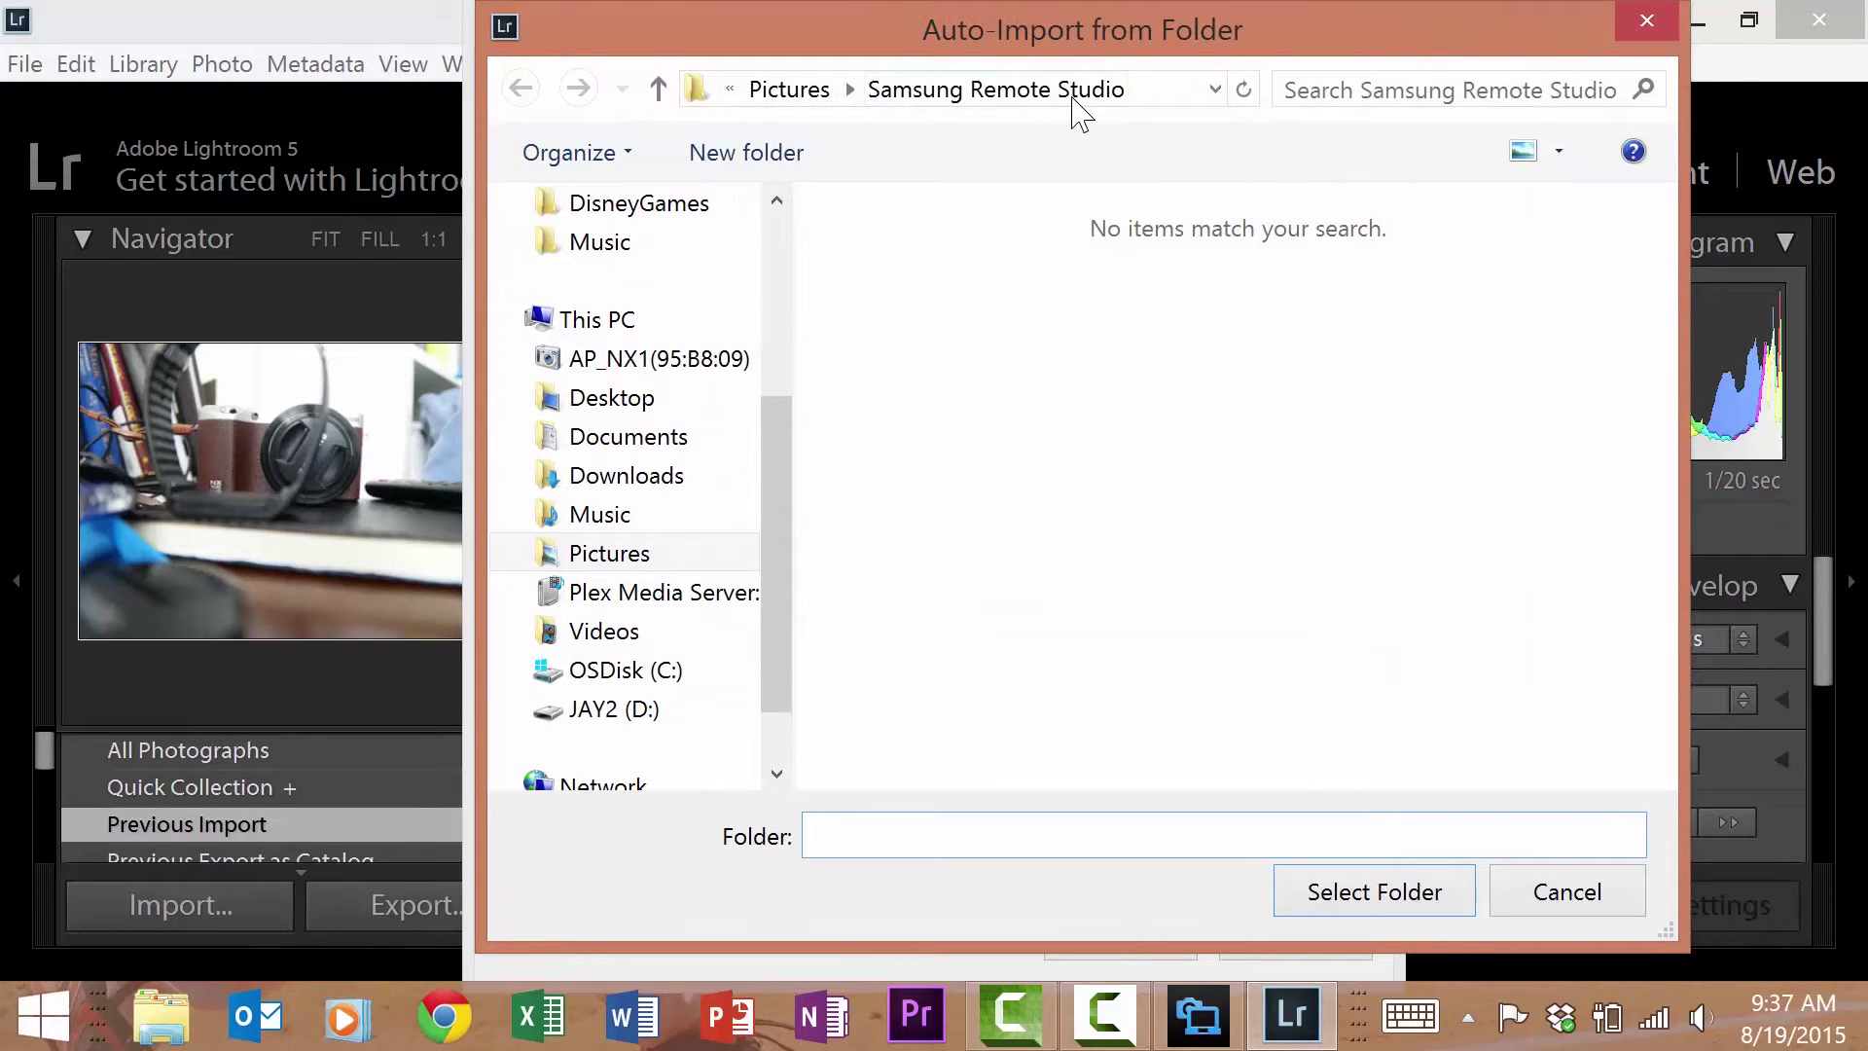
click(1420, 891)
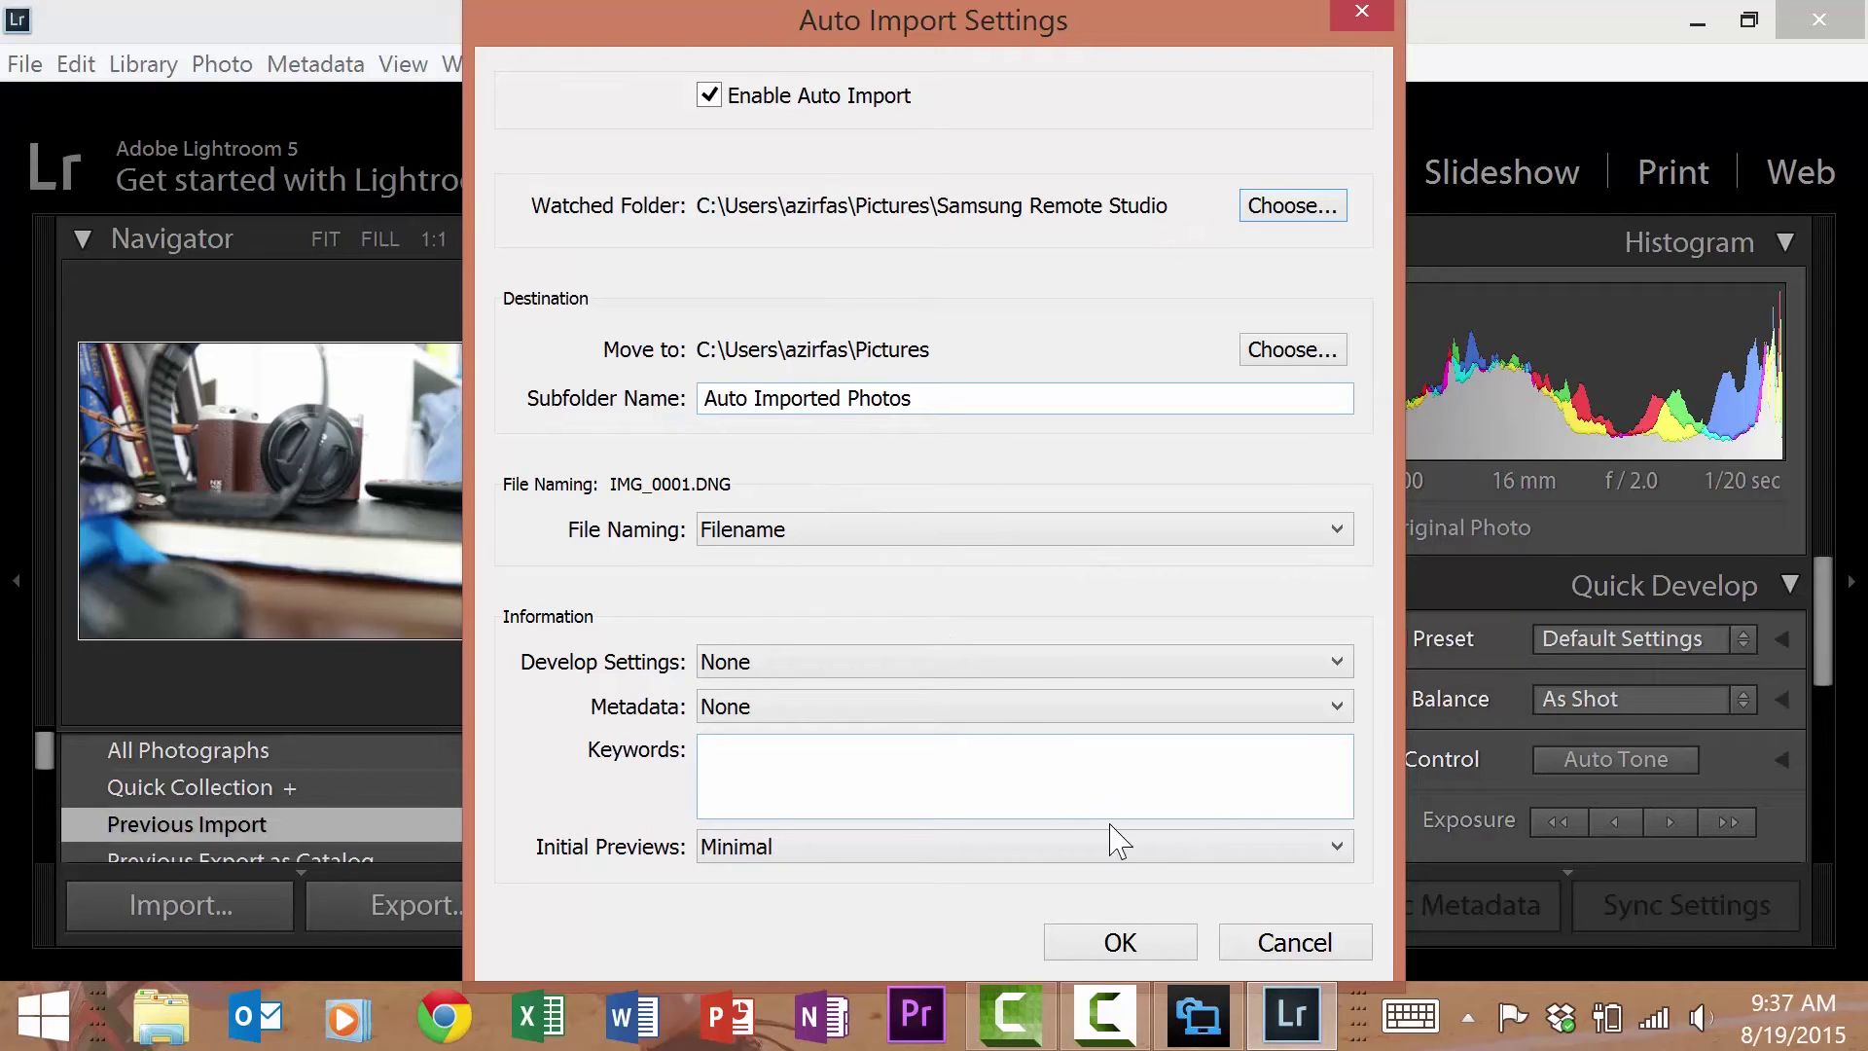
click(1120, 942)
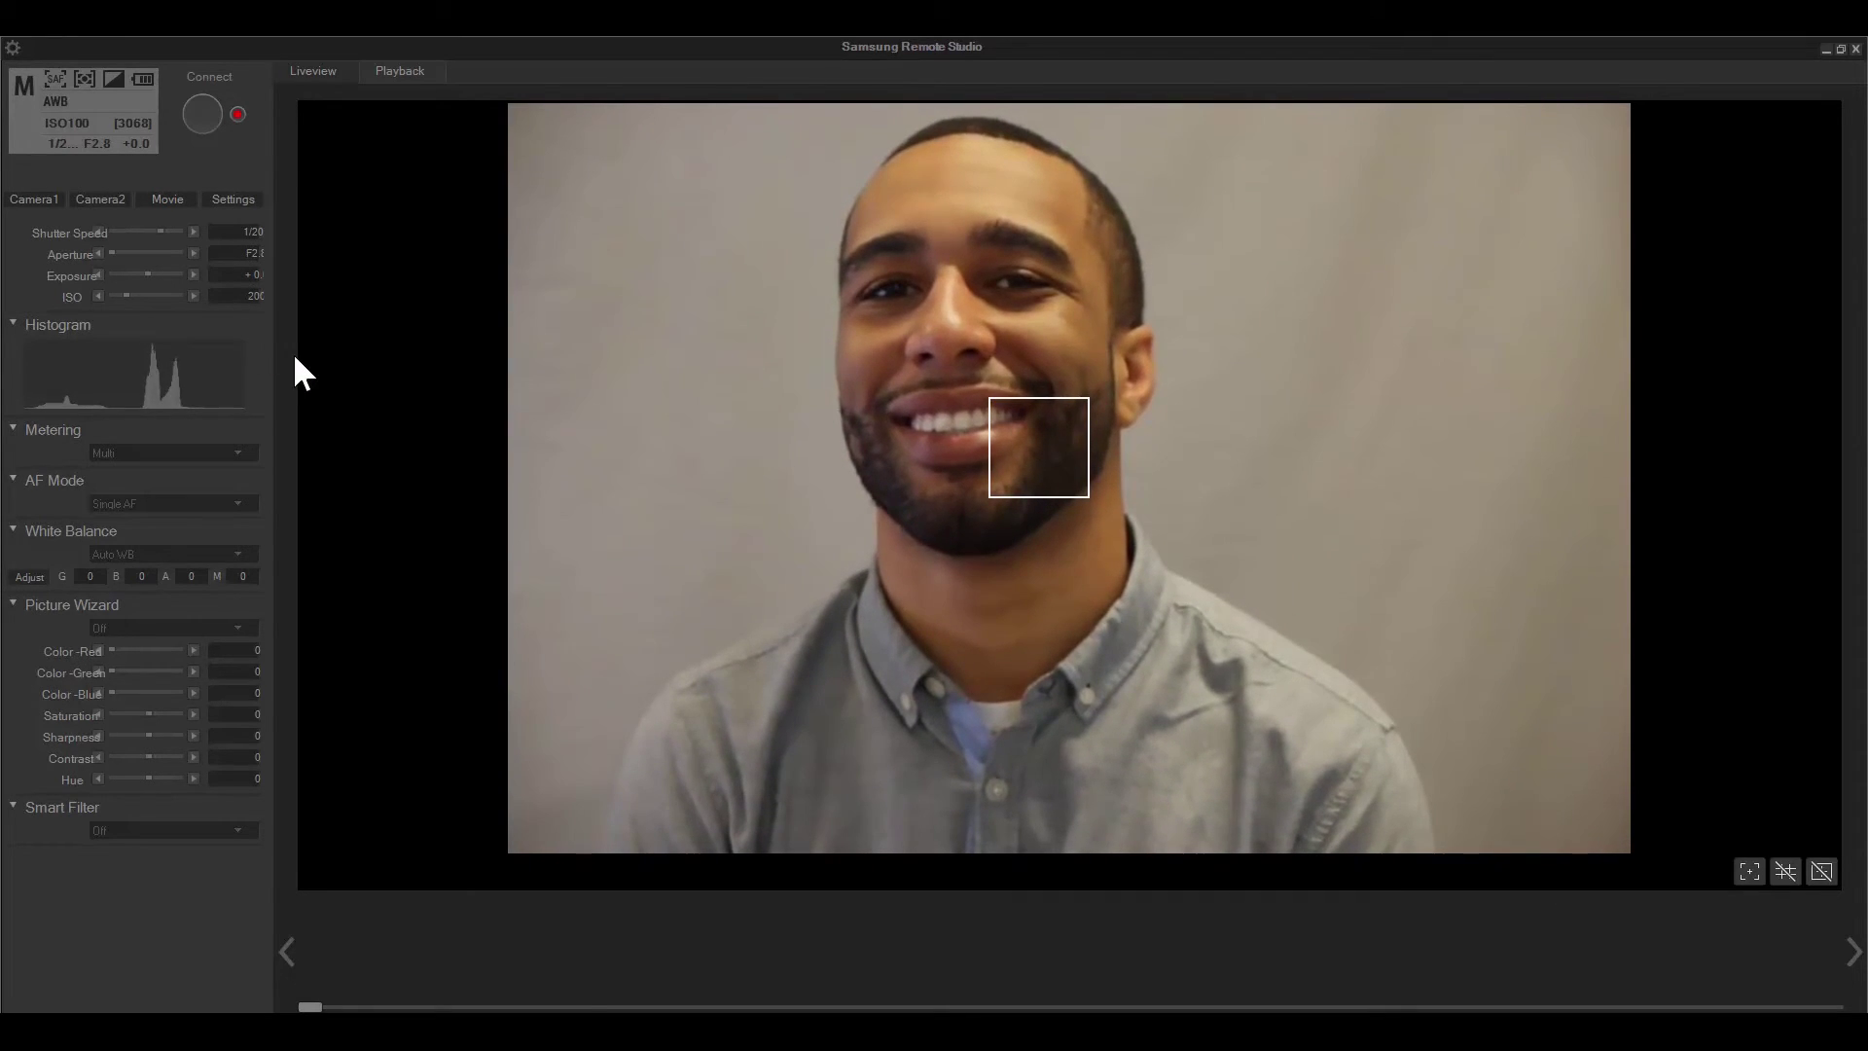
Switch to Samsung Remote Studio and examine the Camera2, Movie, Settings and Camera1 control groups.
click(94, 200)
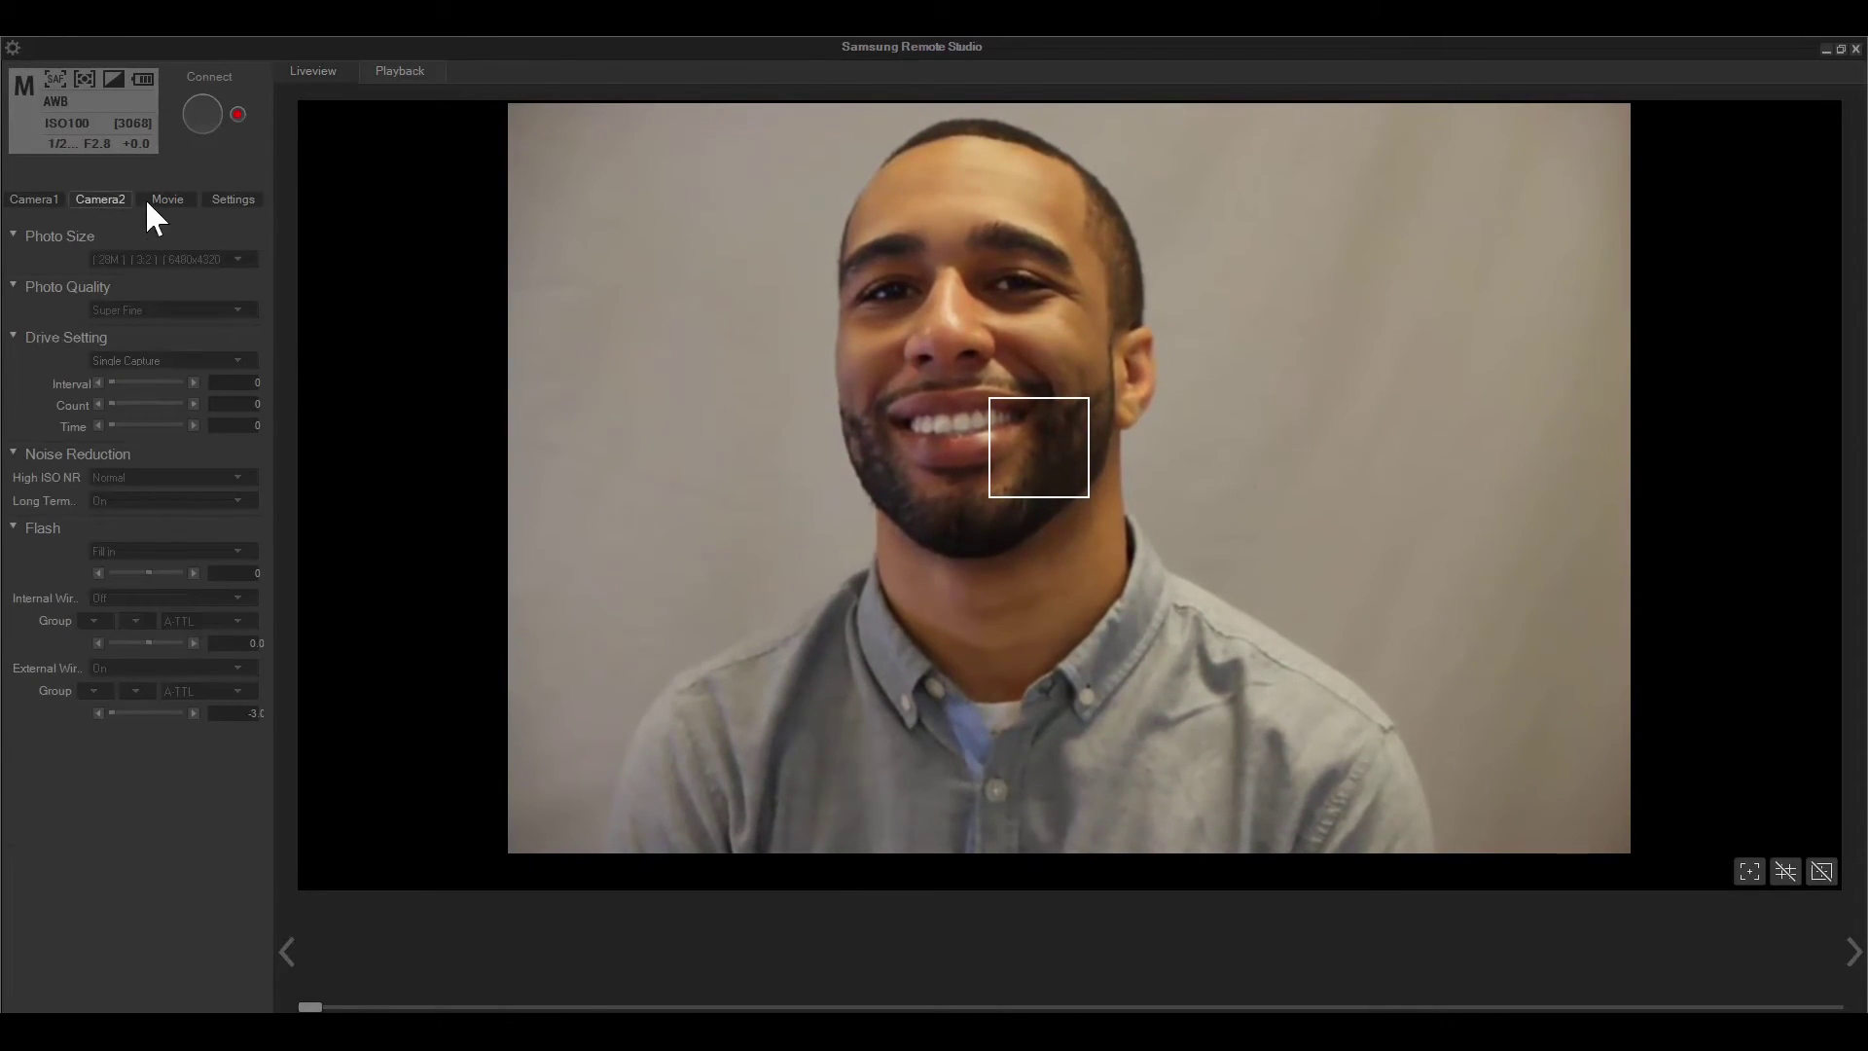
click(170, 200)
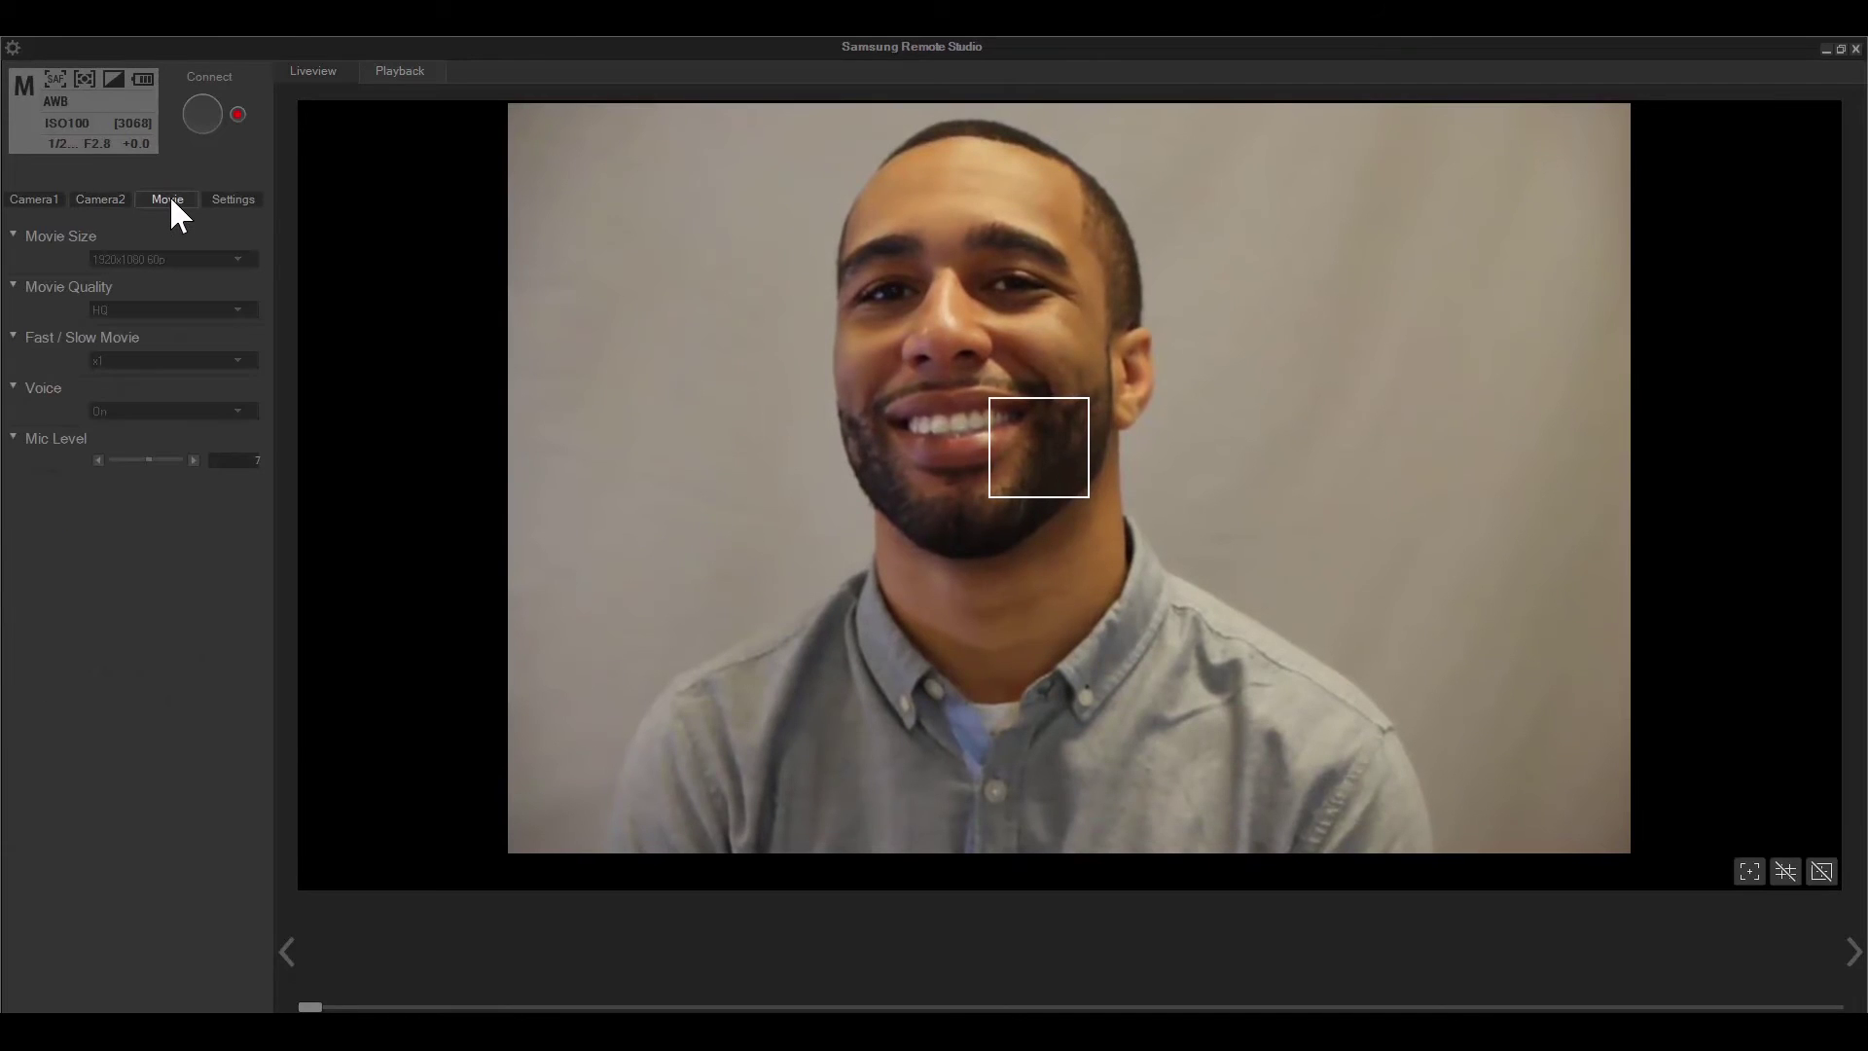
click(222, 201)
click(35, 196)
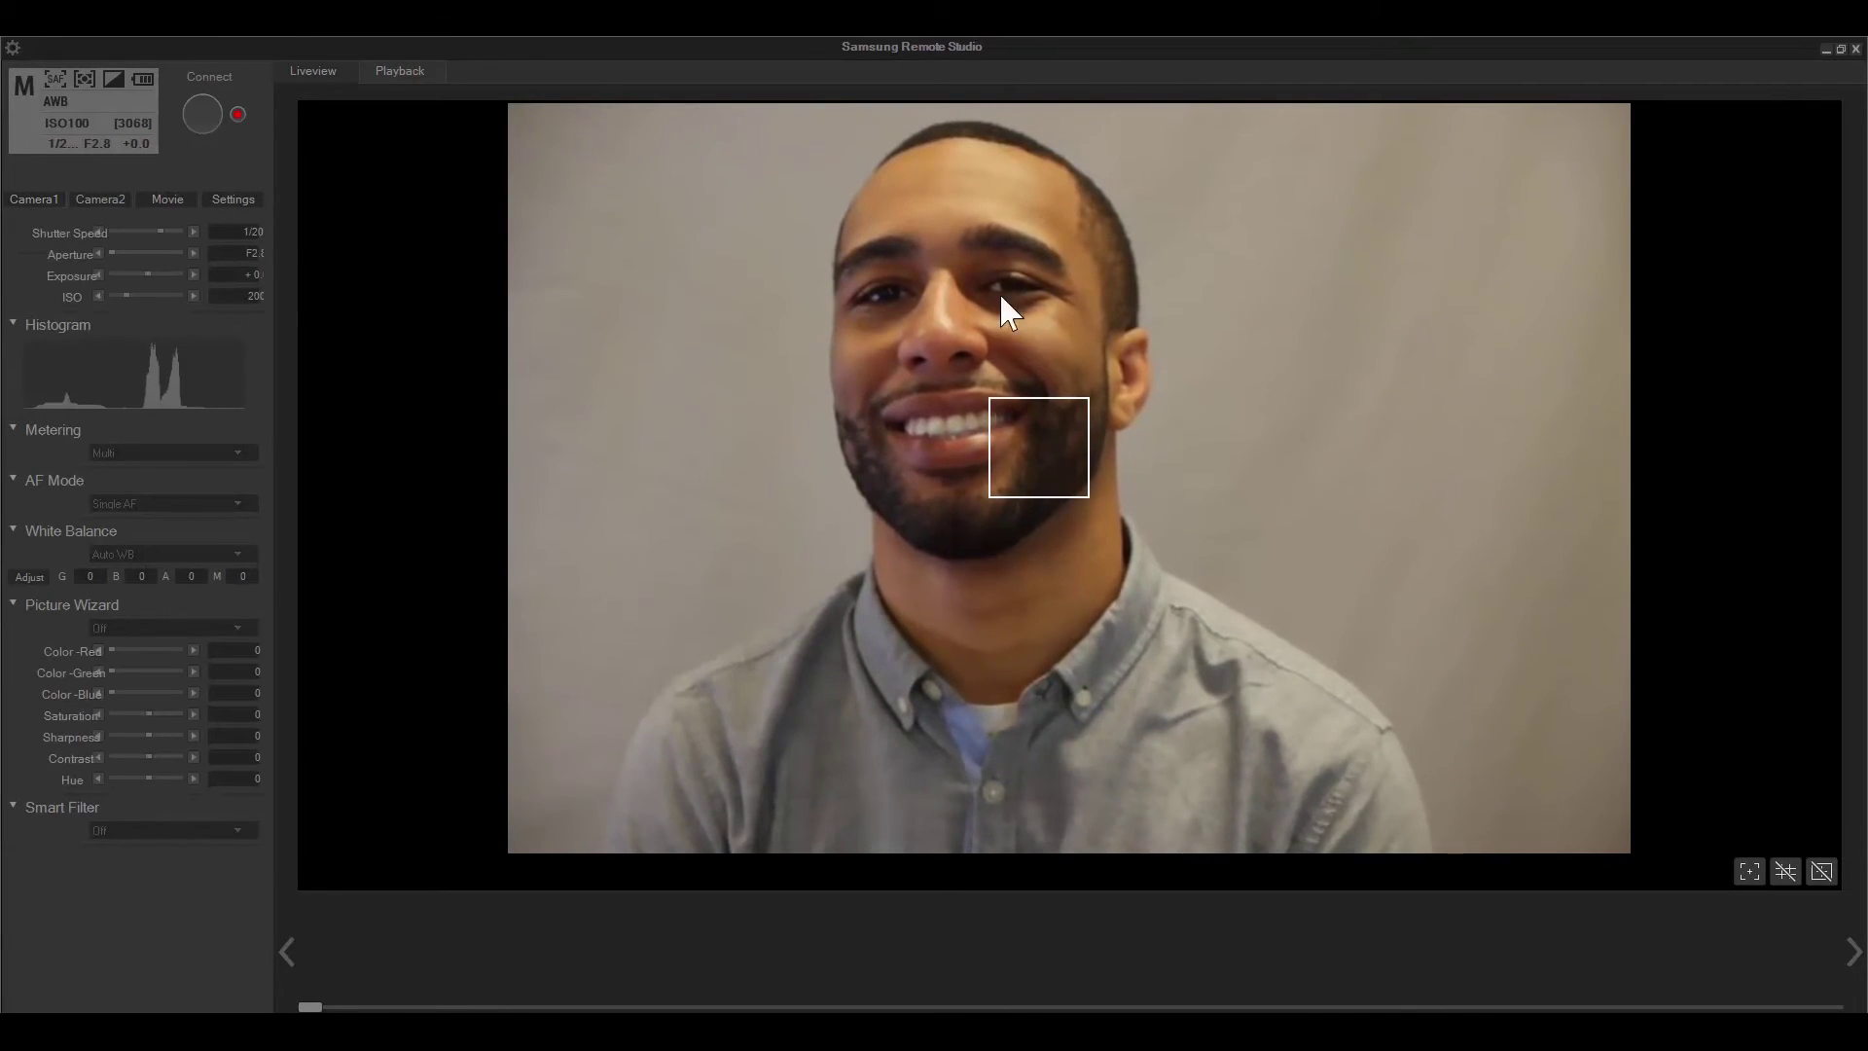
Take two portrait photos, focusing between the man's eyes for the first and on one eye for the second.
click(969, 282)
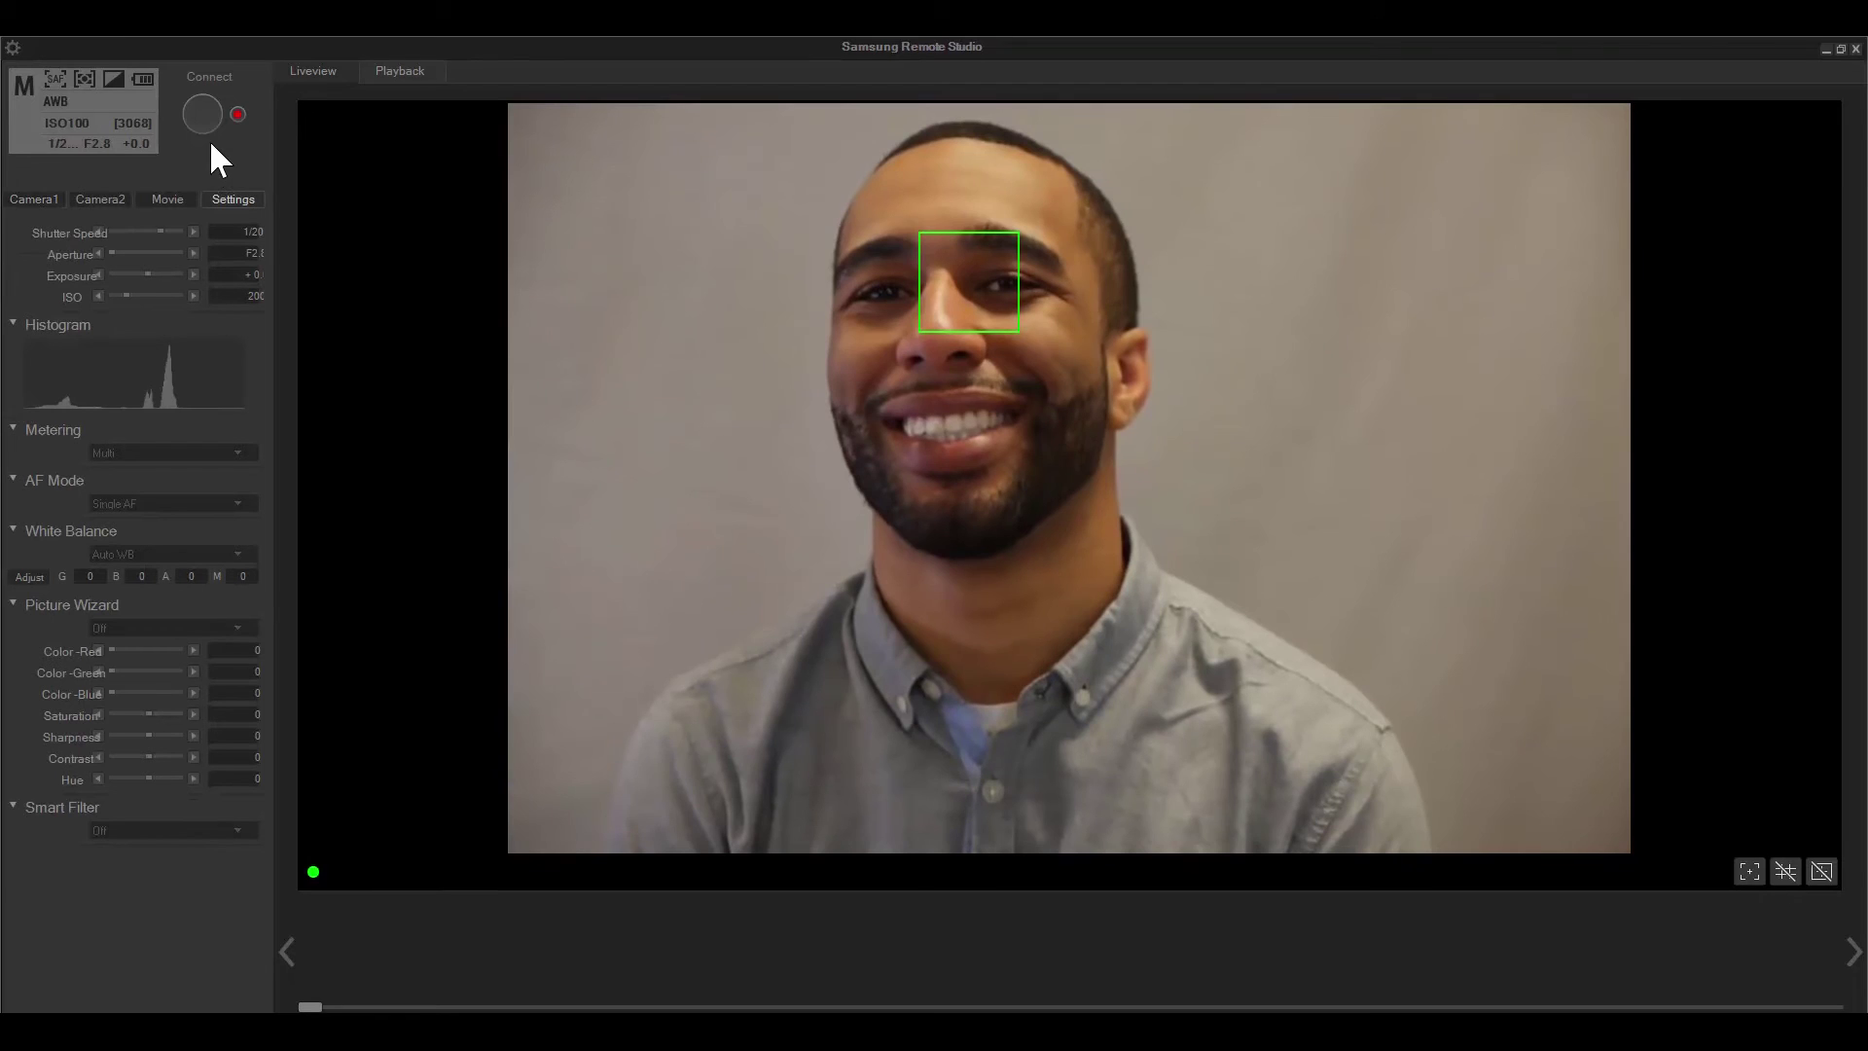
click(214, 116)
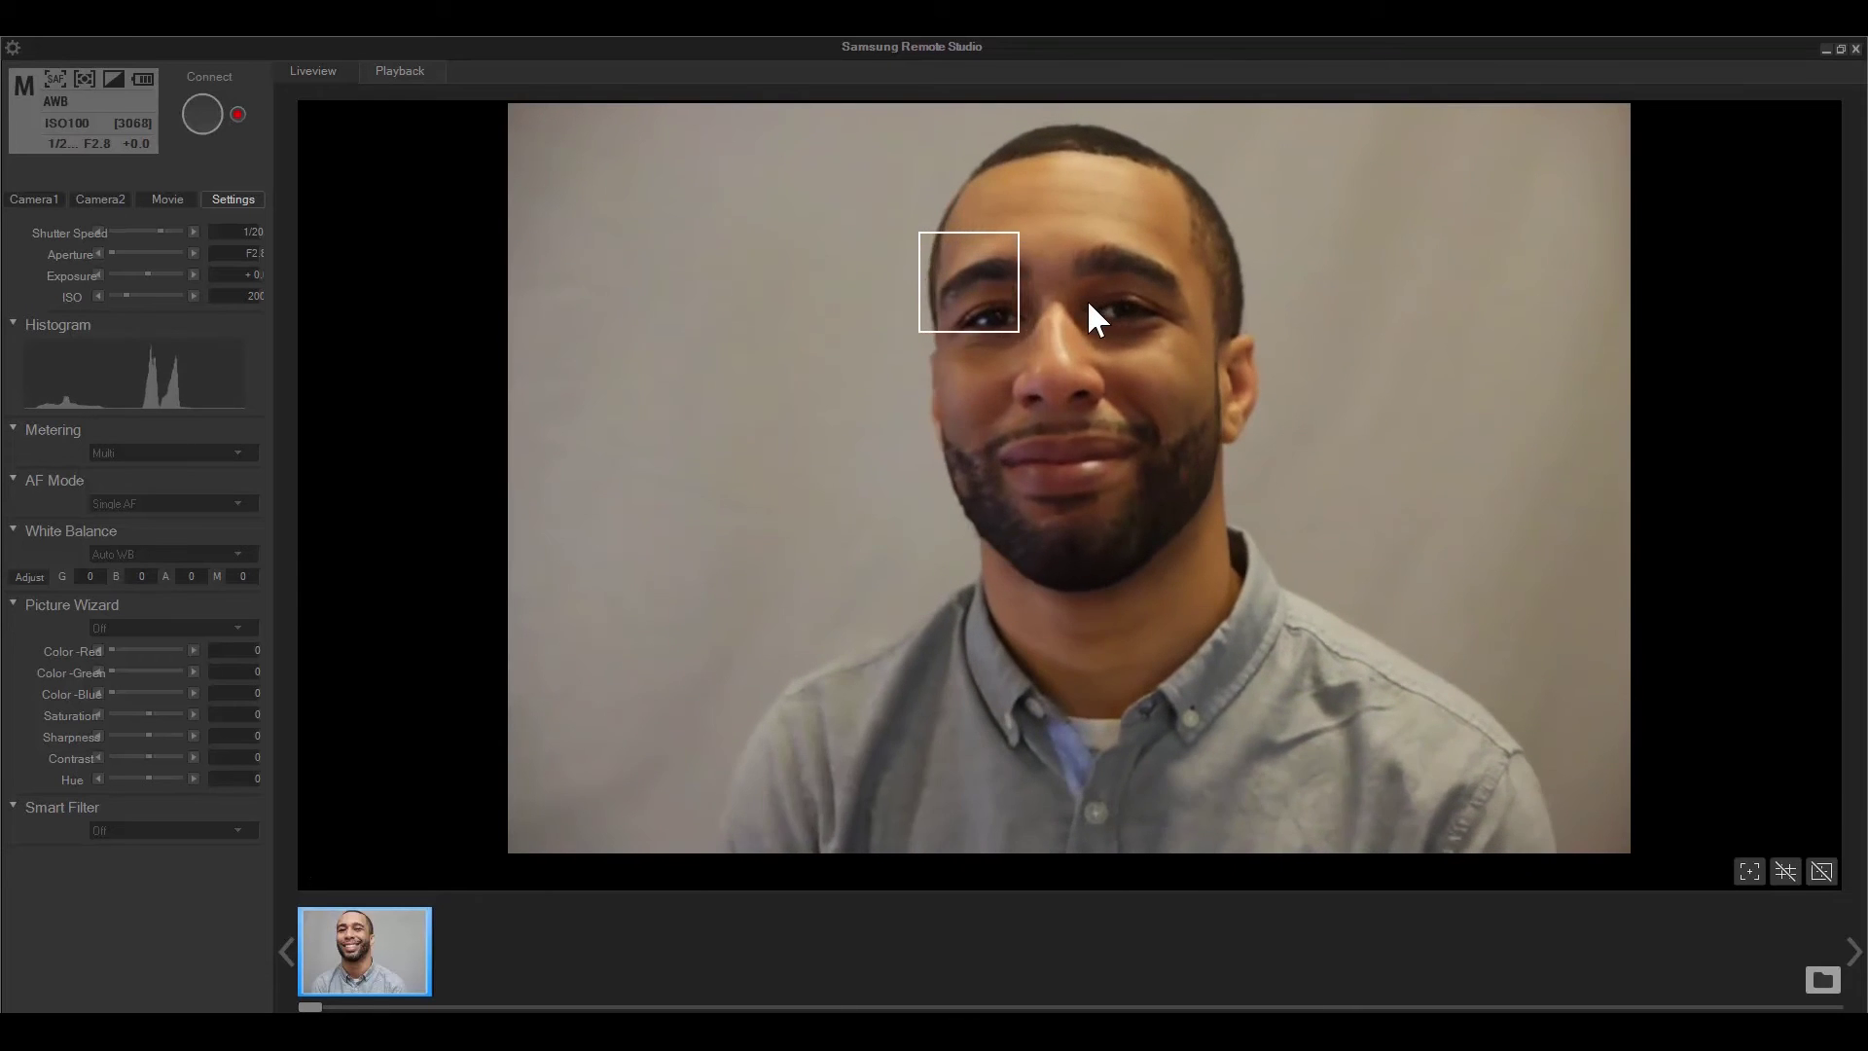
click(1087, 301)
click(48, 199)
click(214, 115)
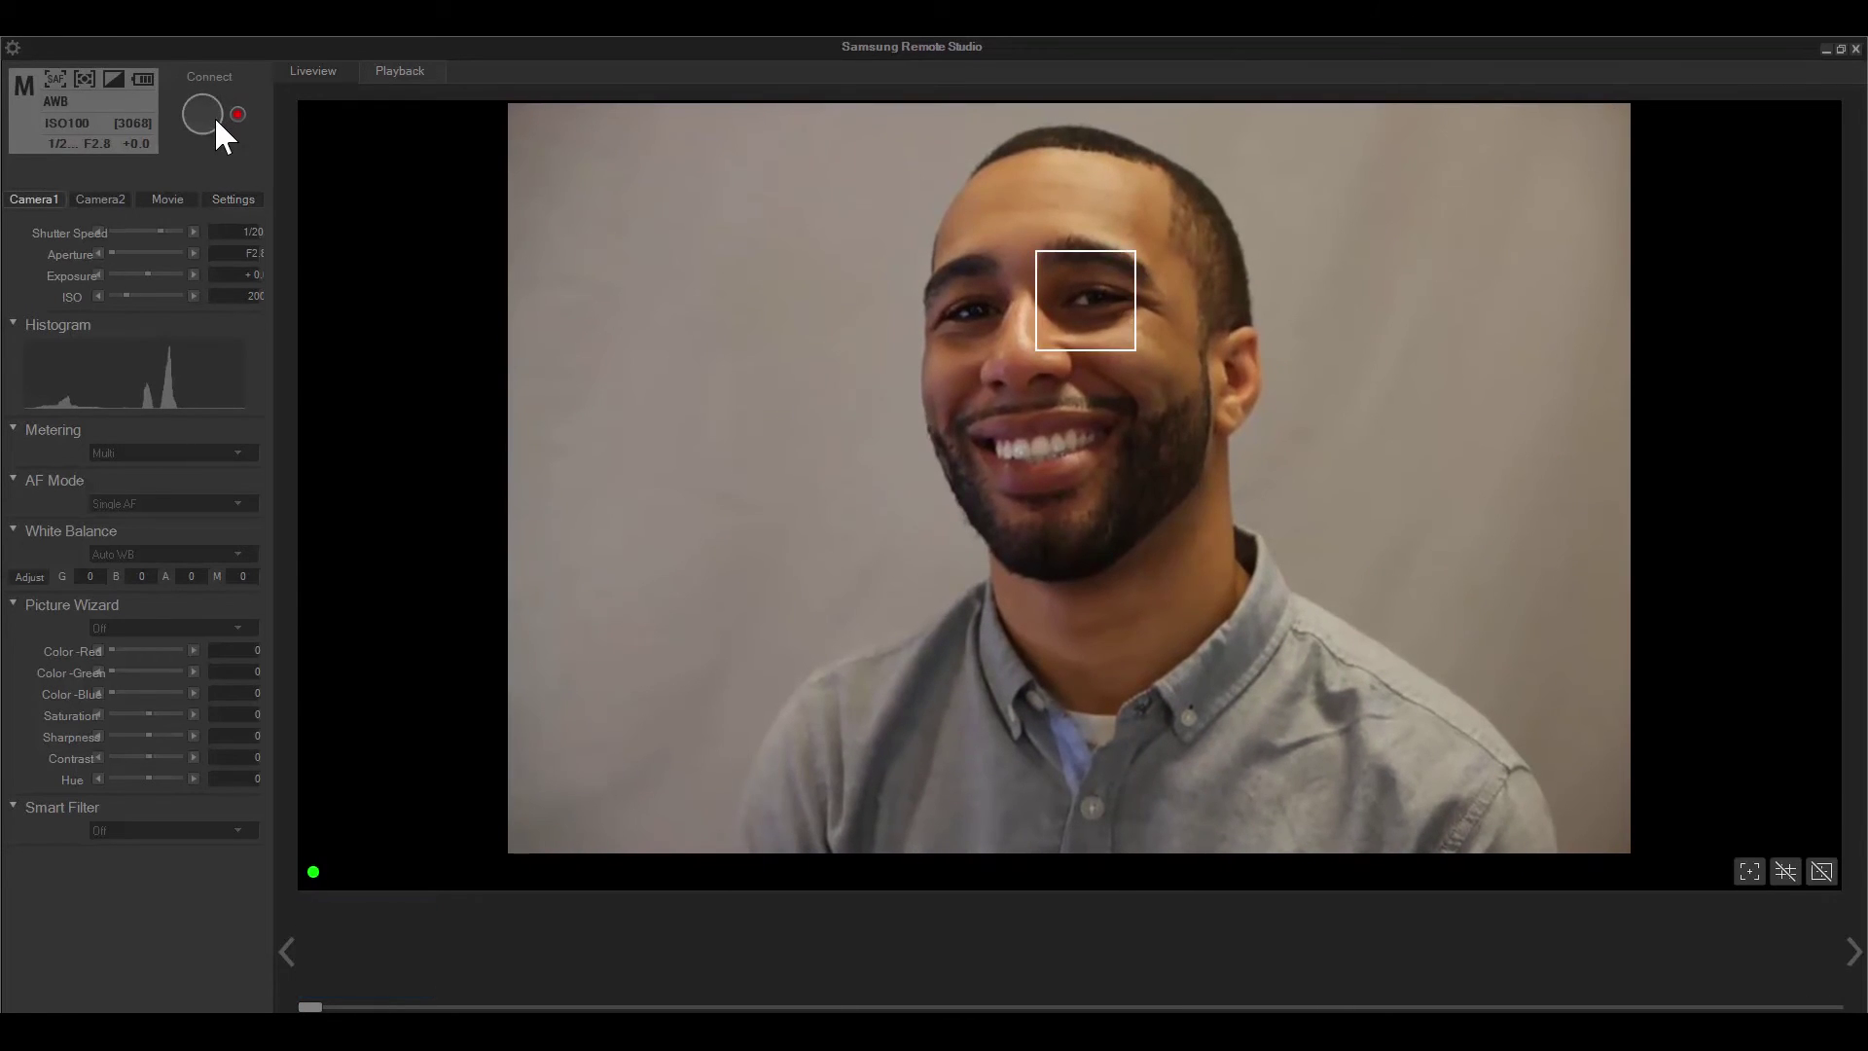